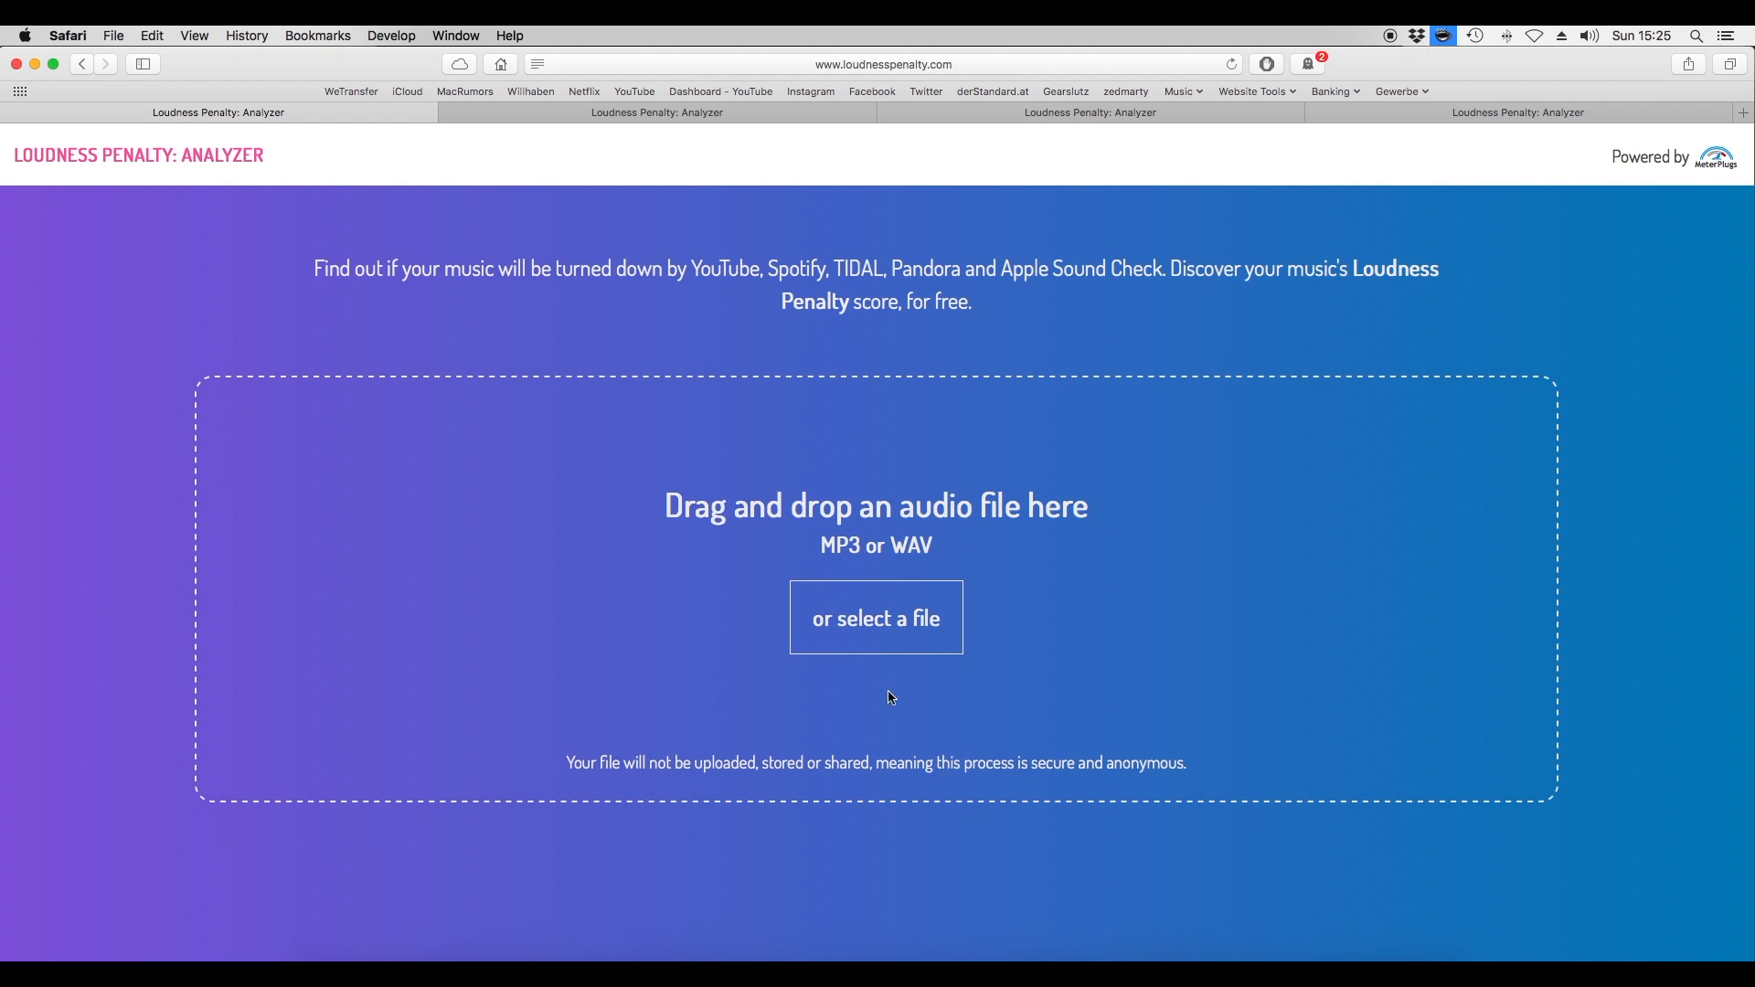
Load Fields of Gold.m4a from the Desktop folder in Finder into the Loudness Penalty analyzer.
{"action": "left_click", "coordinate": [324, 954]}
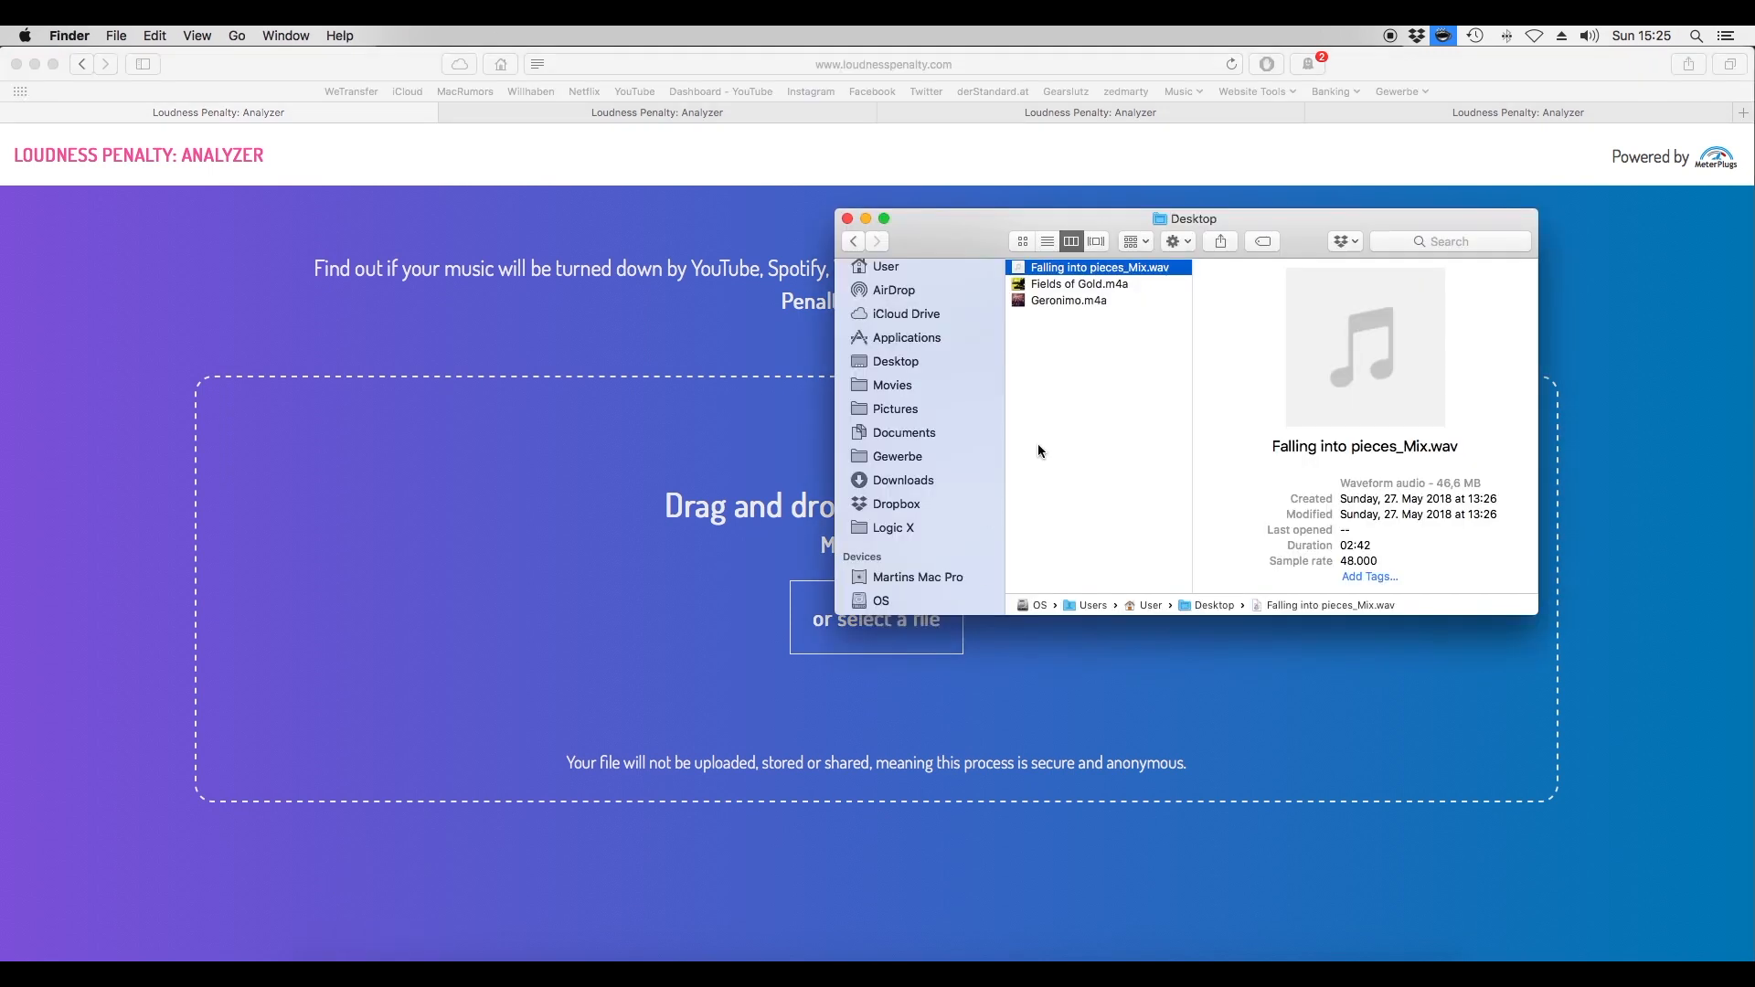
{"action": "left_click_drag", "start_coordinate": [972, 226], "coordinate": [1186, 212]}
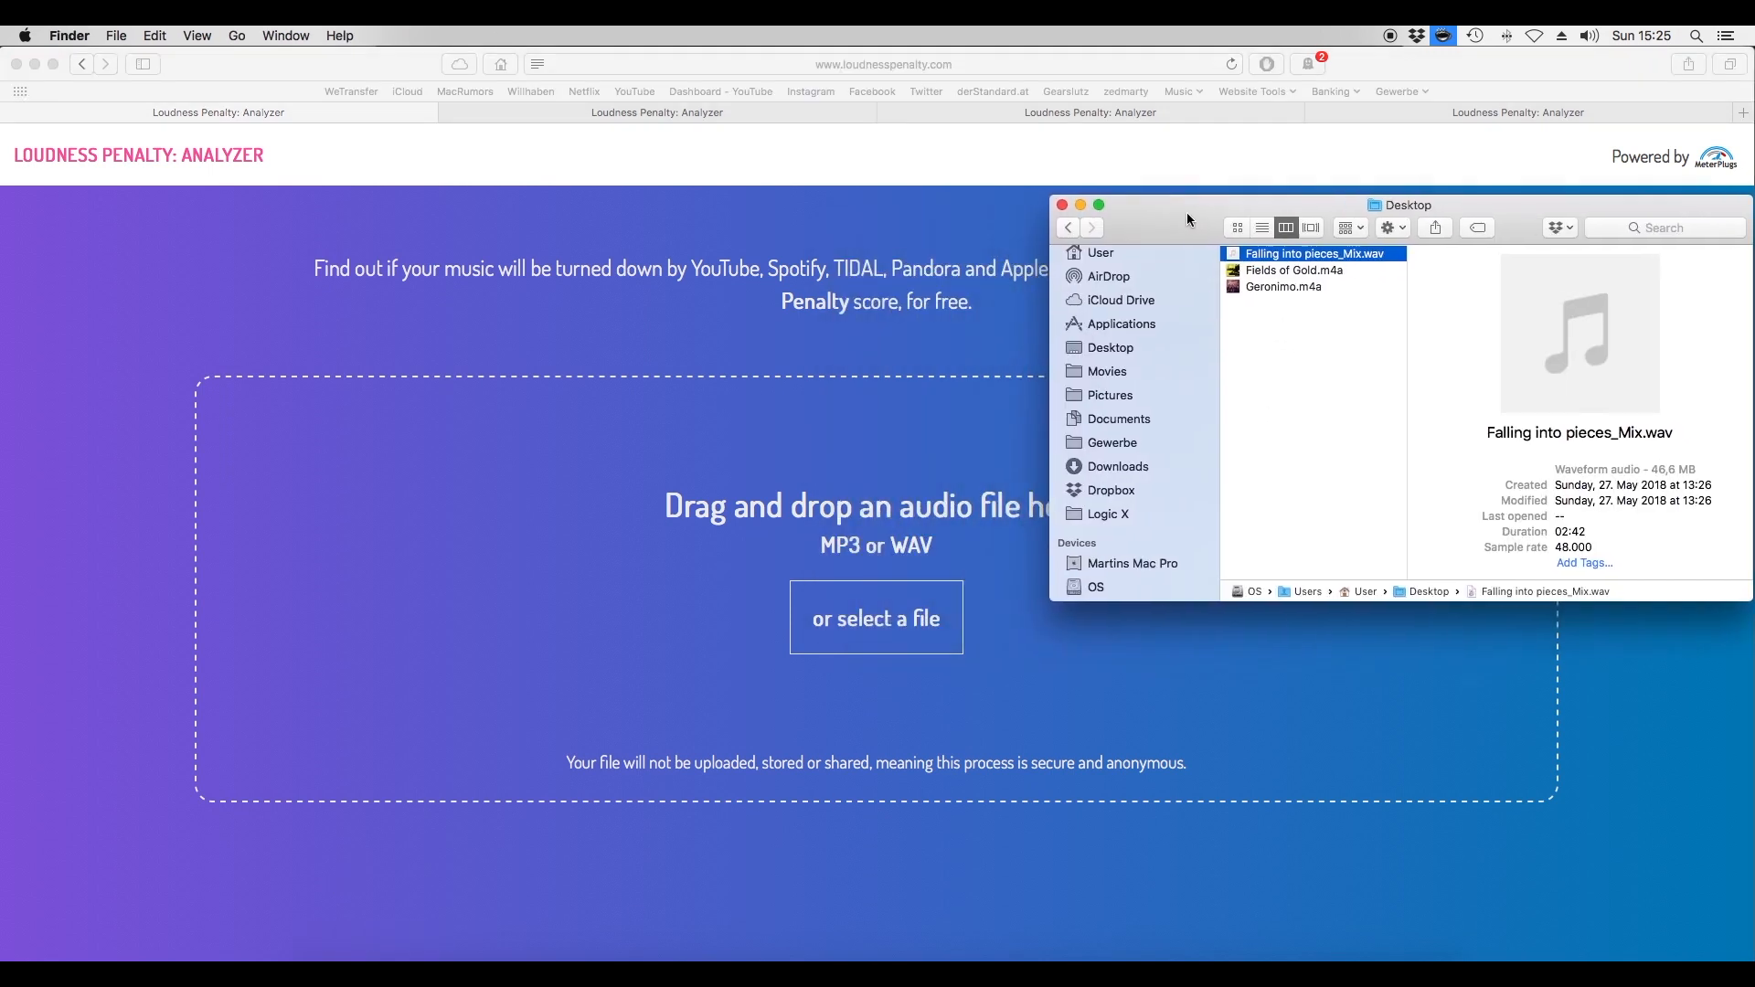
{"action": "left_click", "coordinate": [1285, 271]}
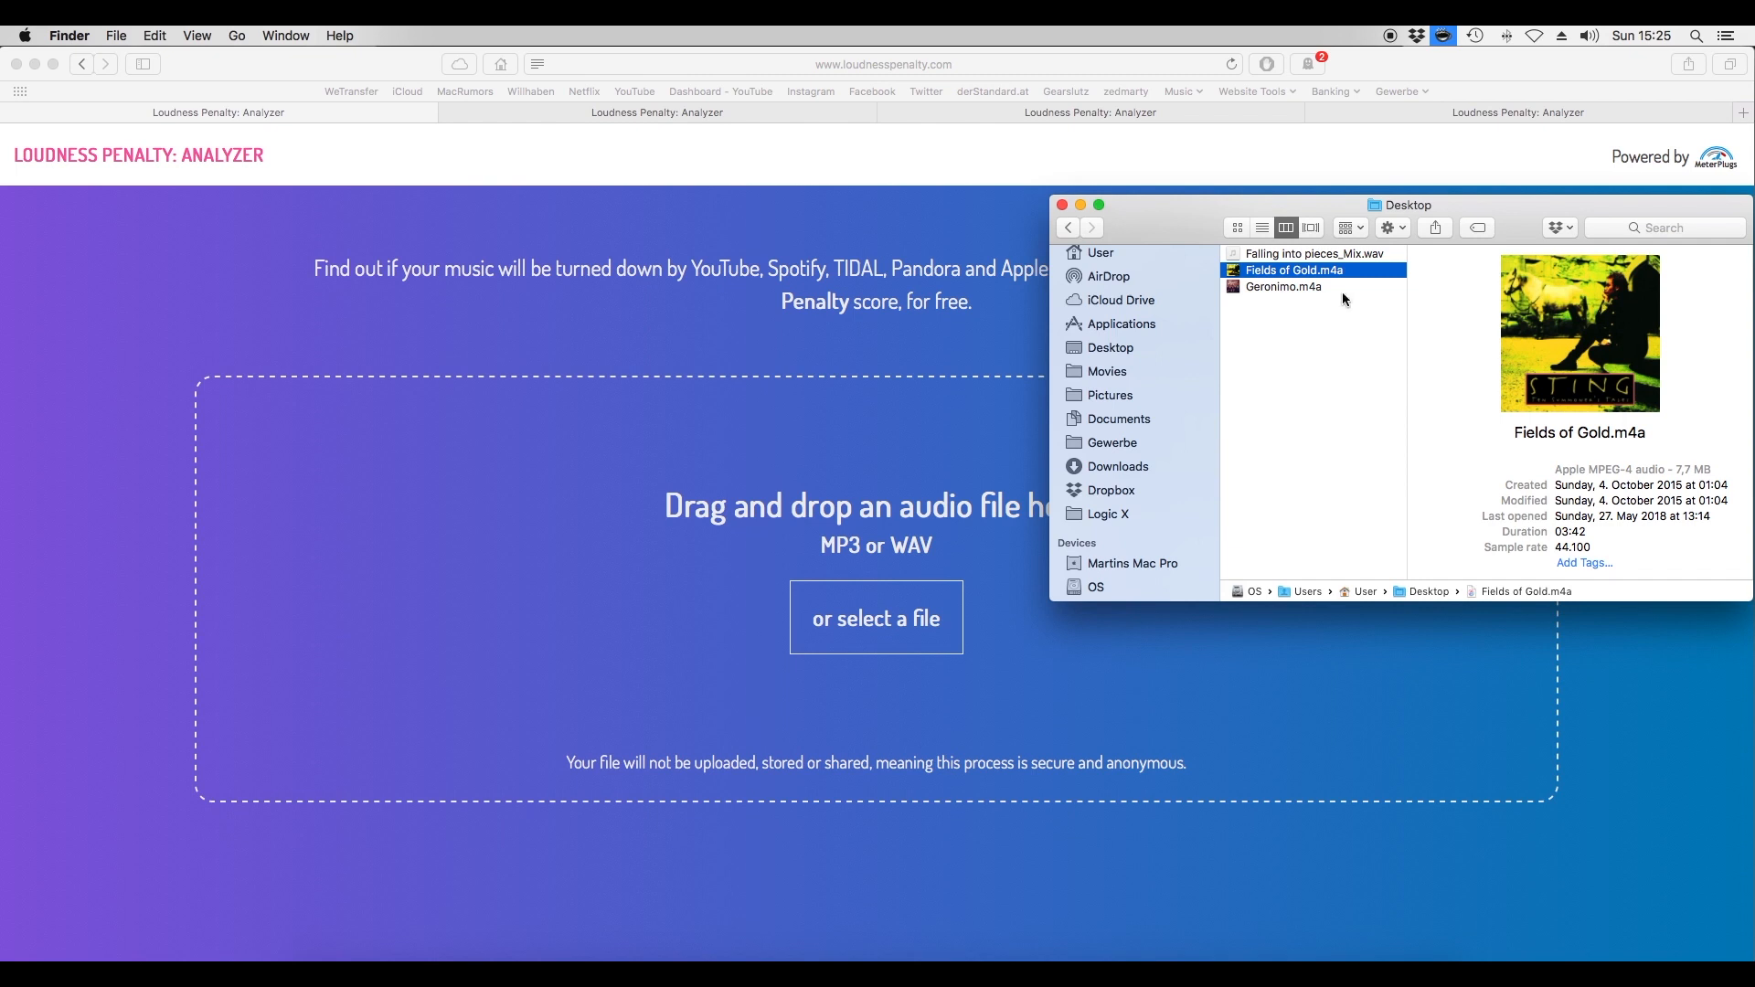
{"action": "left_click_drag", "start_coordinate": [1300, 276], "coordinate": [879, 640]}
{"action": "left_click", "coordinate": [539, 704]}
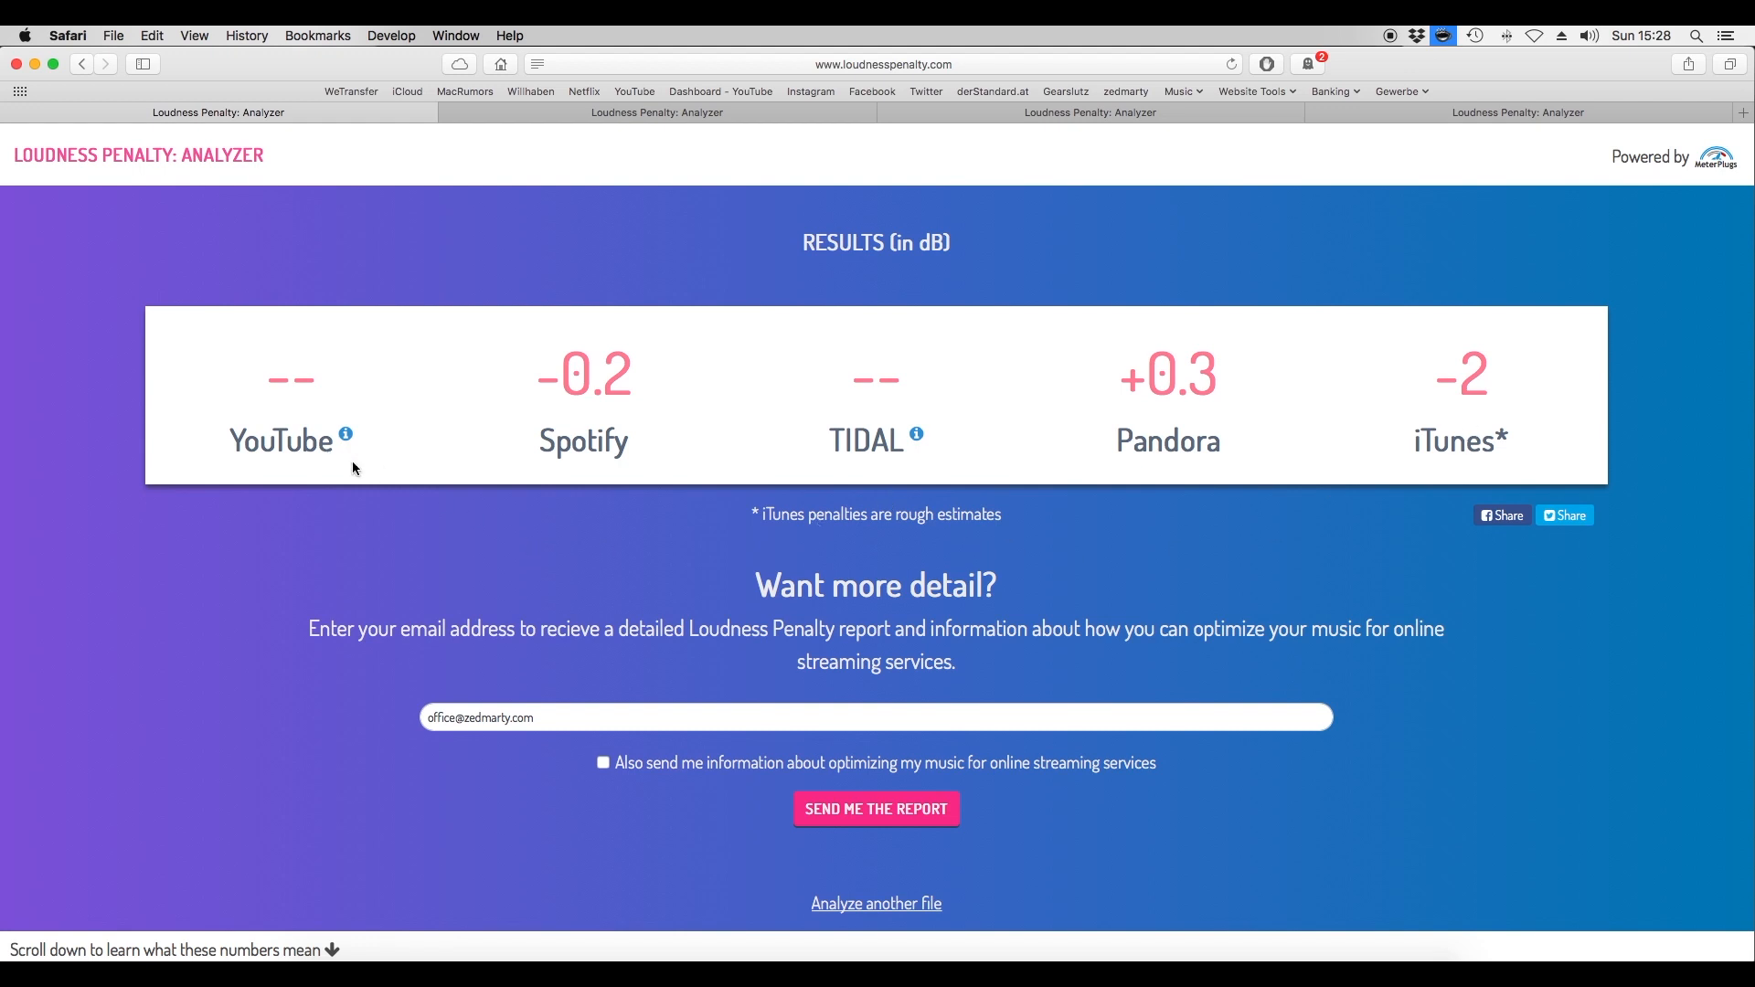
Read the YouTube and TIDAL notes in the Fields of Gold results and compare them with the other two songs' loudness results.
{"action": "mouse_move", "coordinate": [352, 440]}
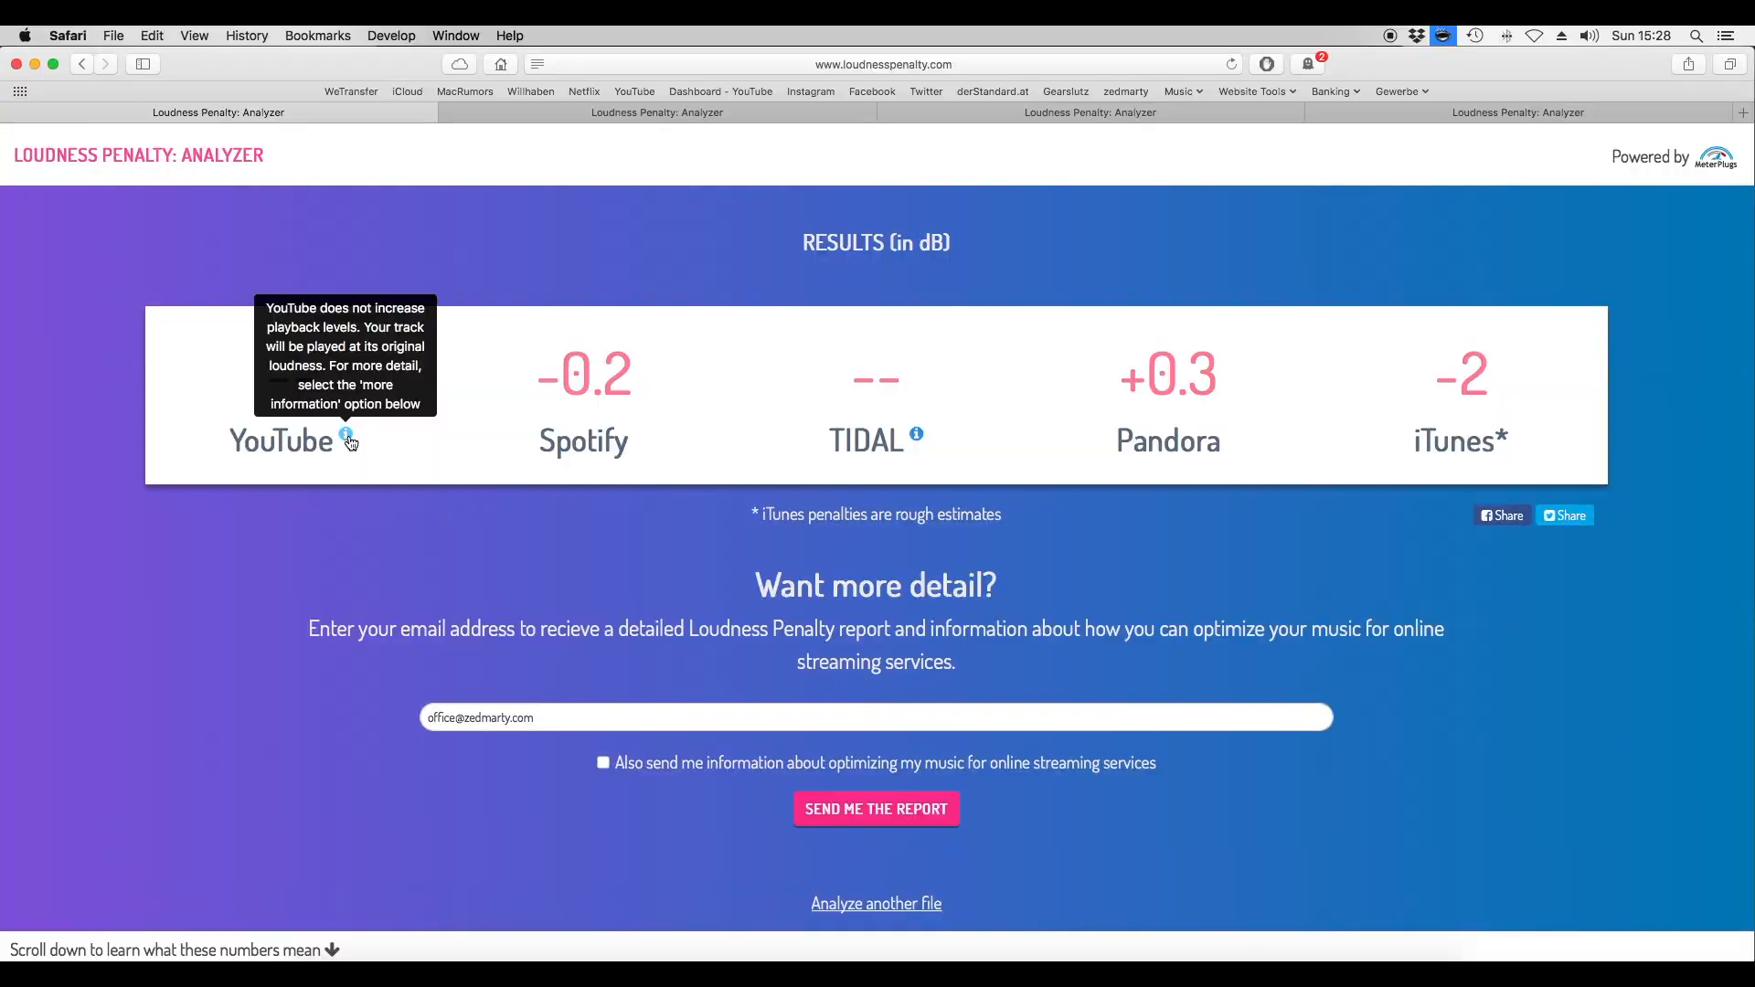
{"action": "mouse_move", "coordinate": [921, 443]}
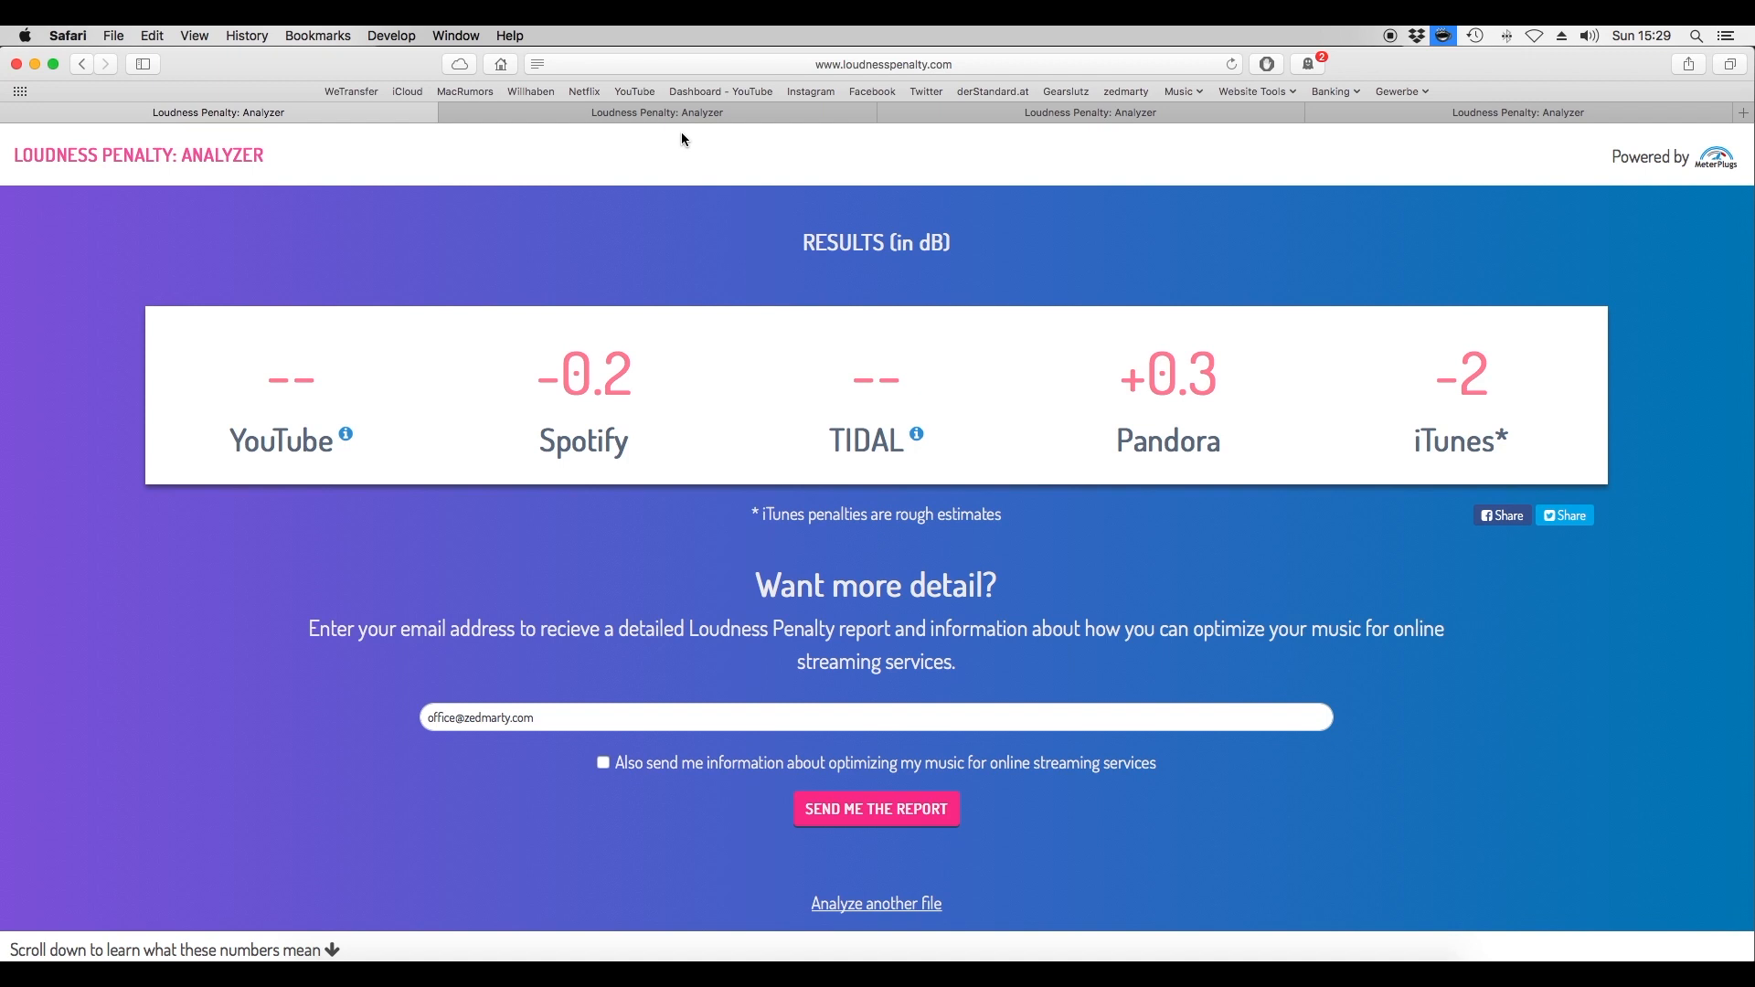
{"action": "left_click", "coordinate": [1039, 110]}
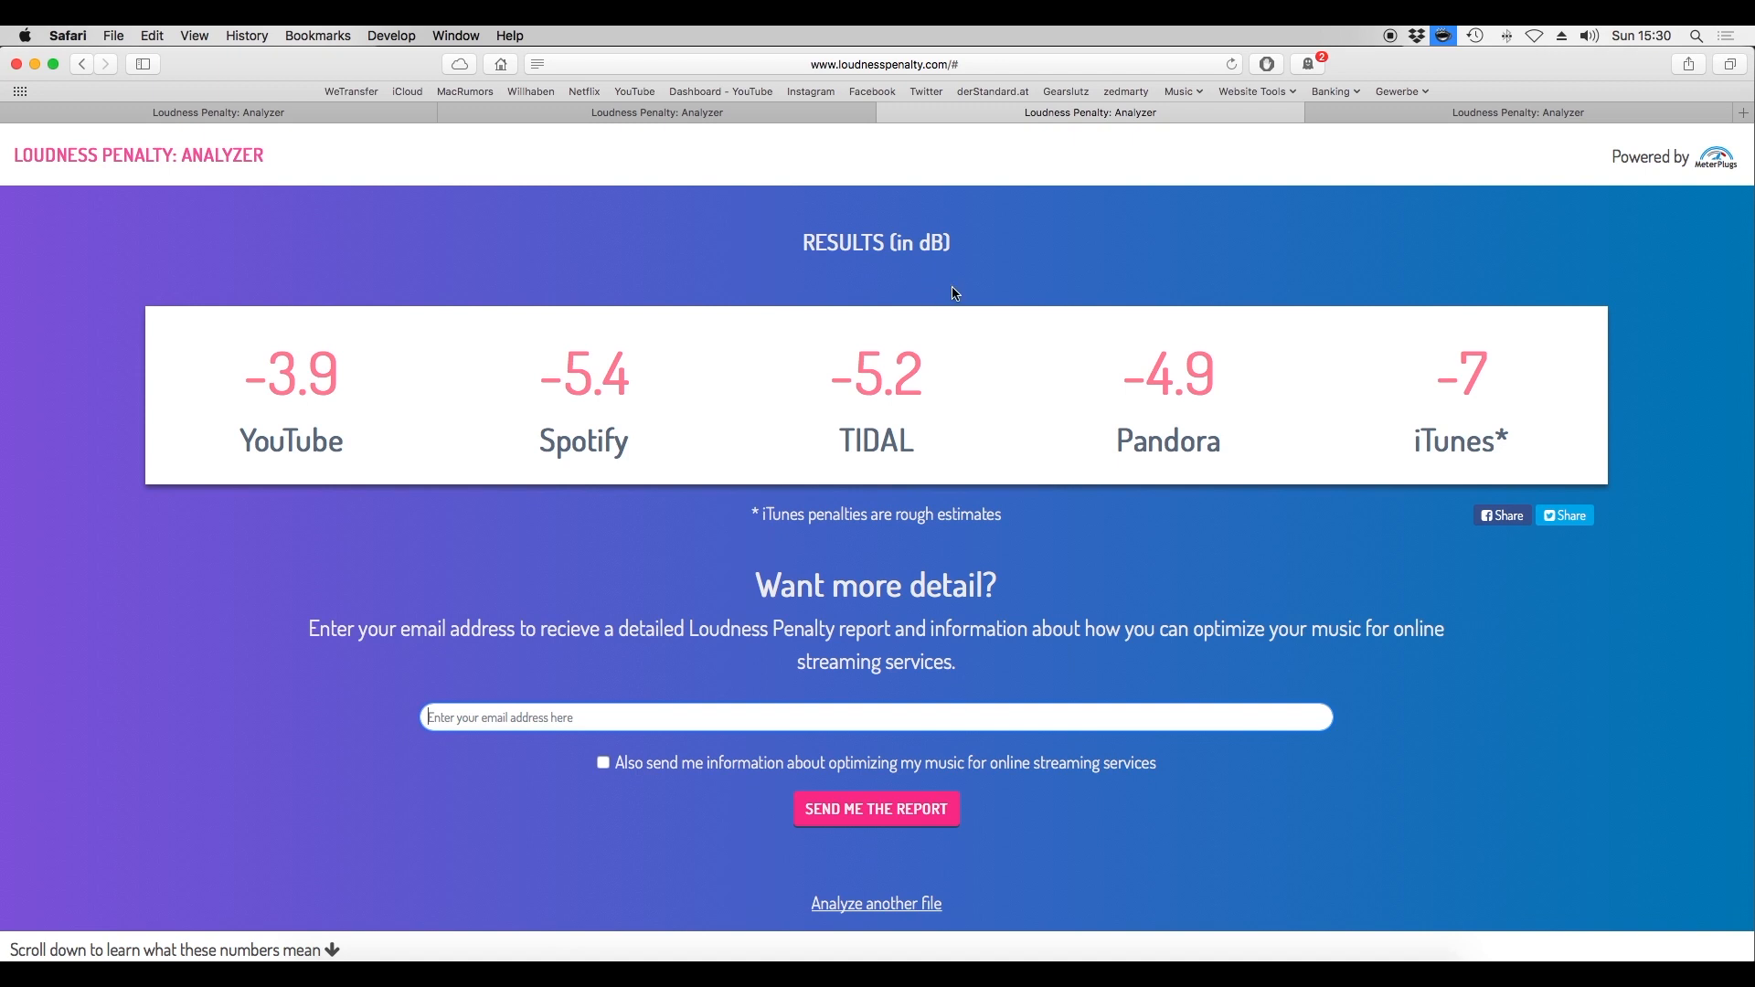
{"action": "left_click", "coordinate": [1375, 112]}
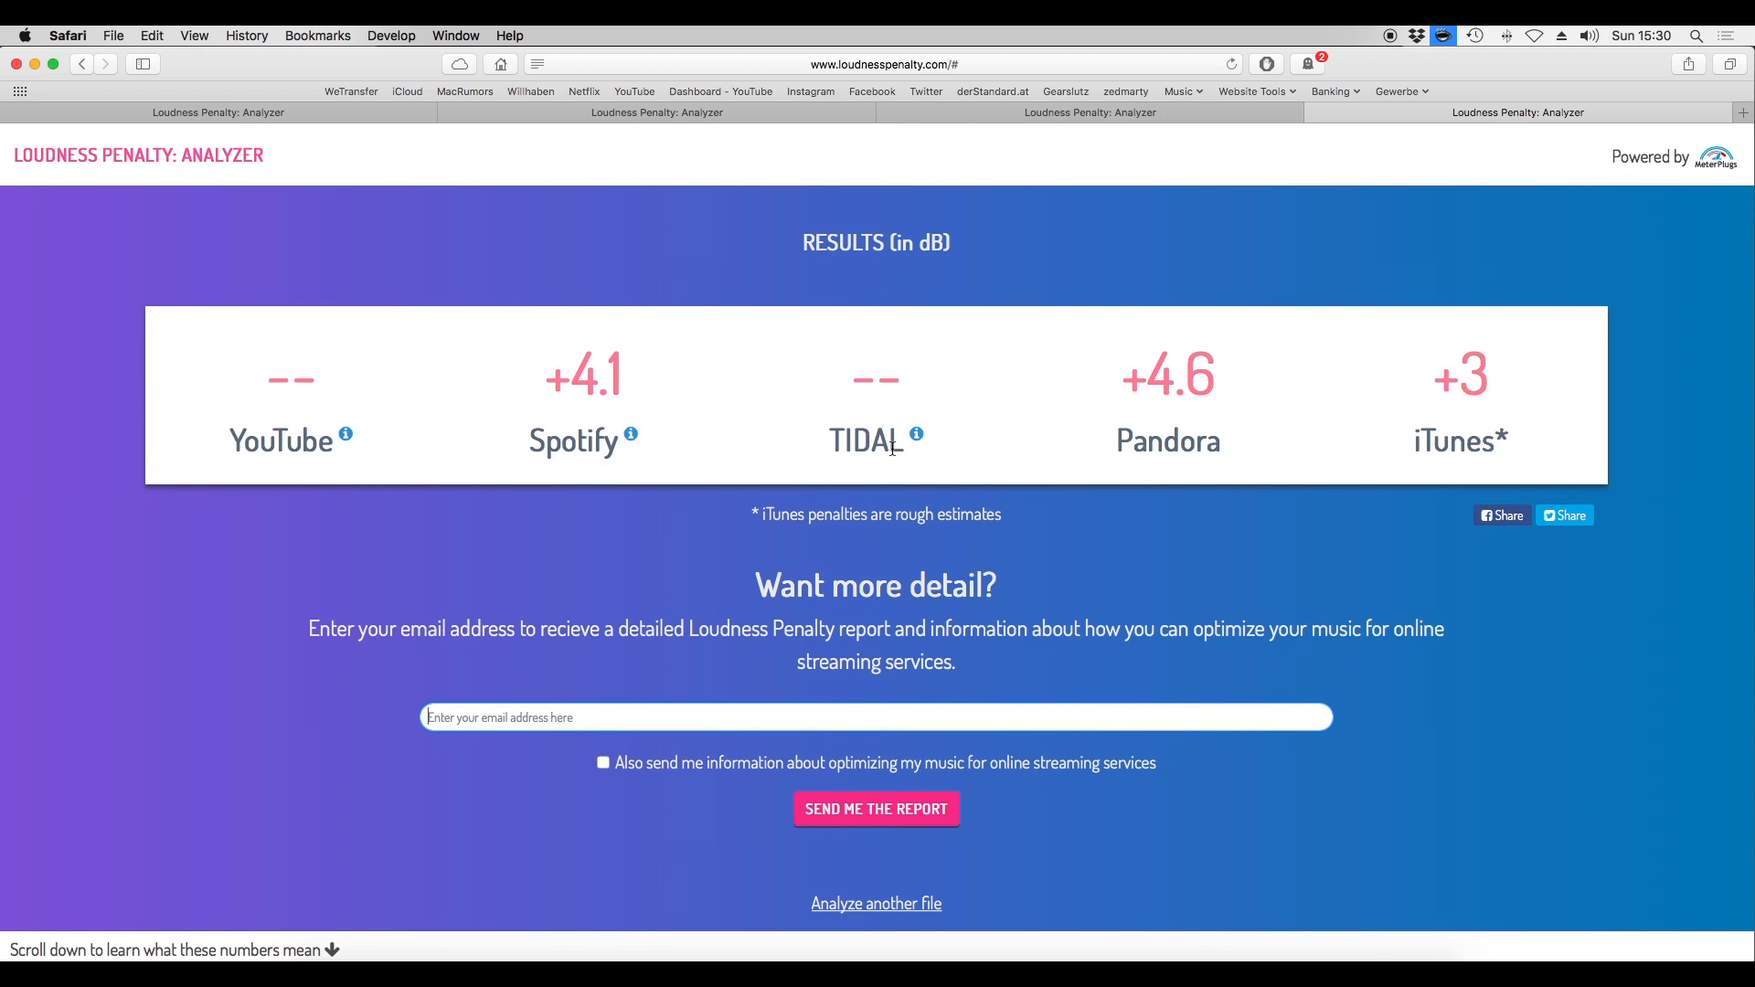
{"action": "mouse_move", "coordinate": [919, 438]}
Play Fields of Gold_Master in Logic Pro X to read its LUFS levels, and return to its penalty results in Safari.
{"action": "left_click", "coordinate": [687, 960]}
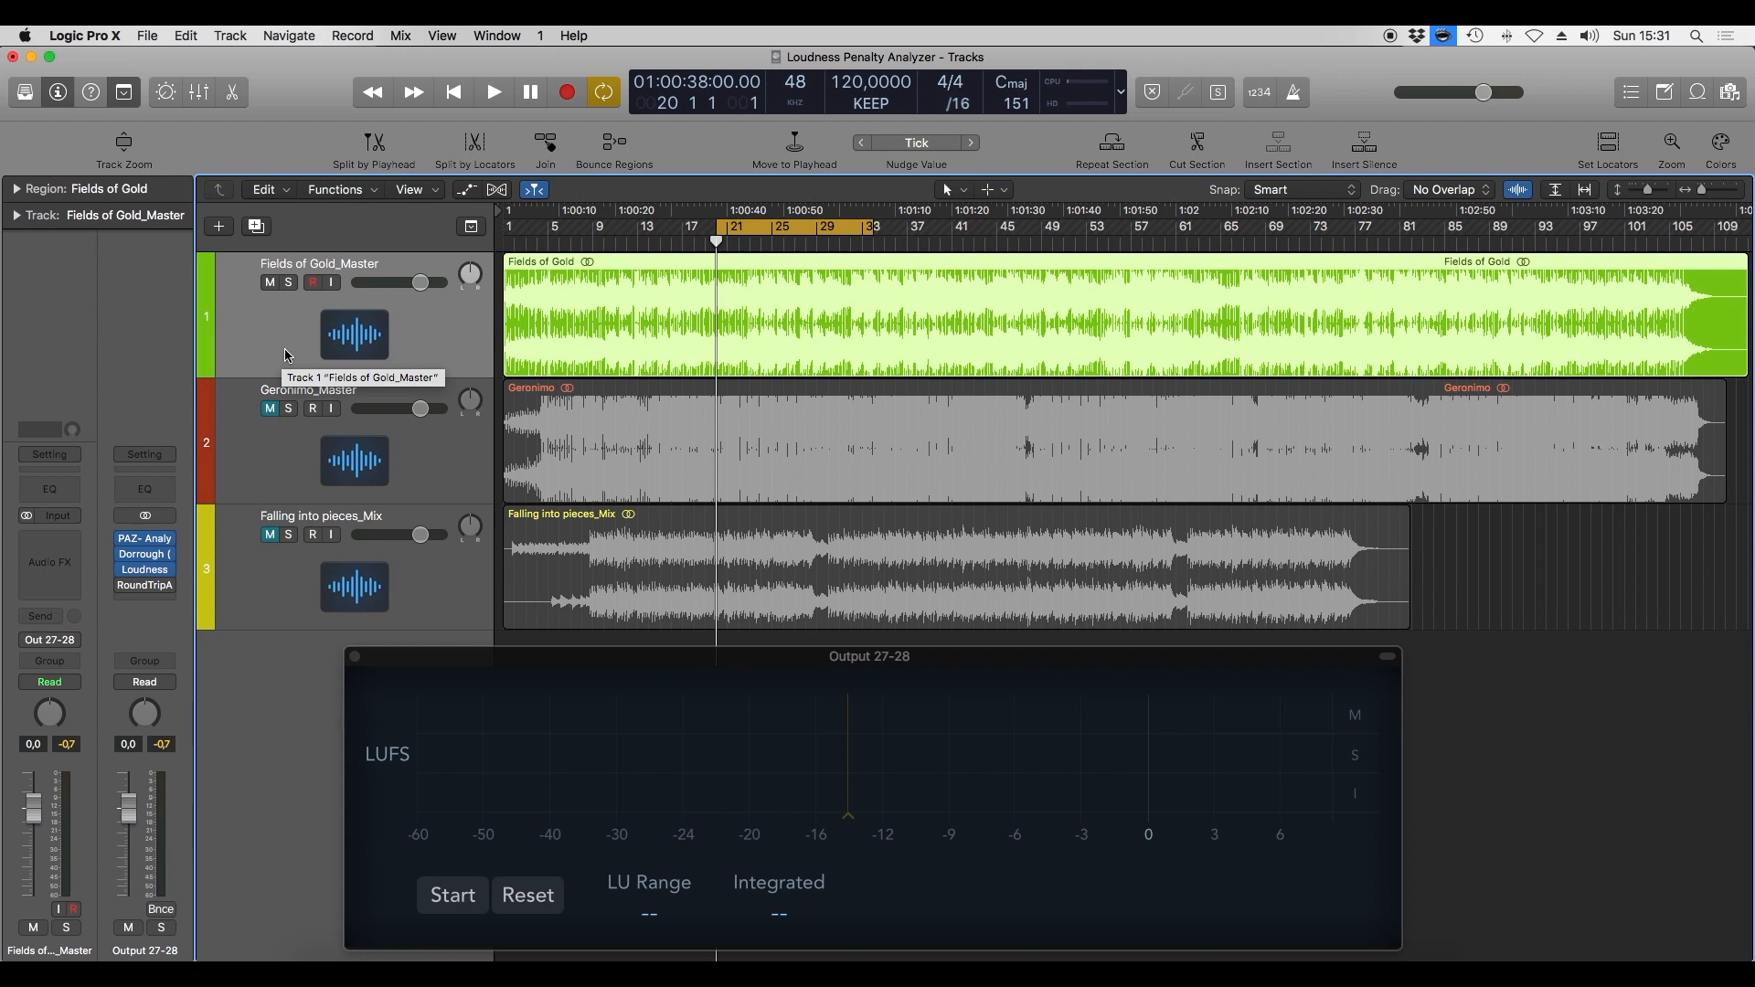
{"action": "key", "text": "space"}
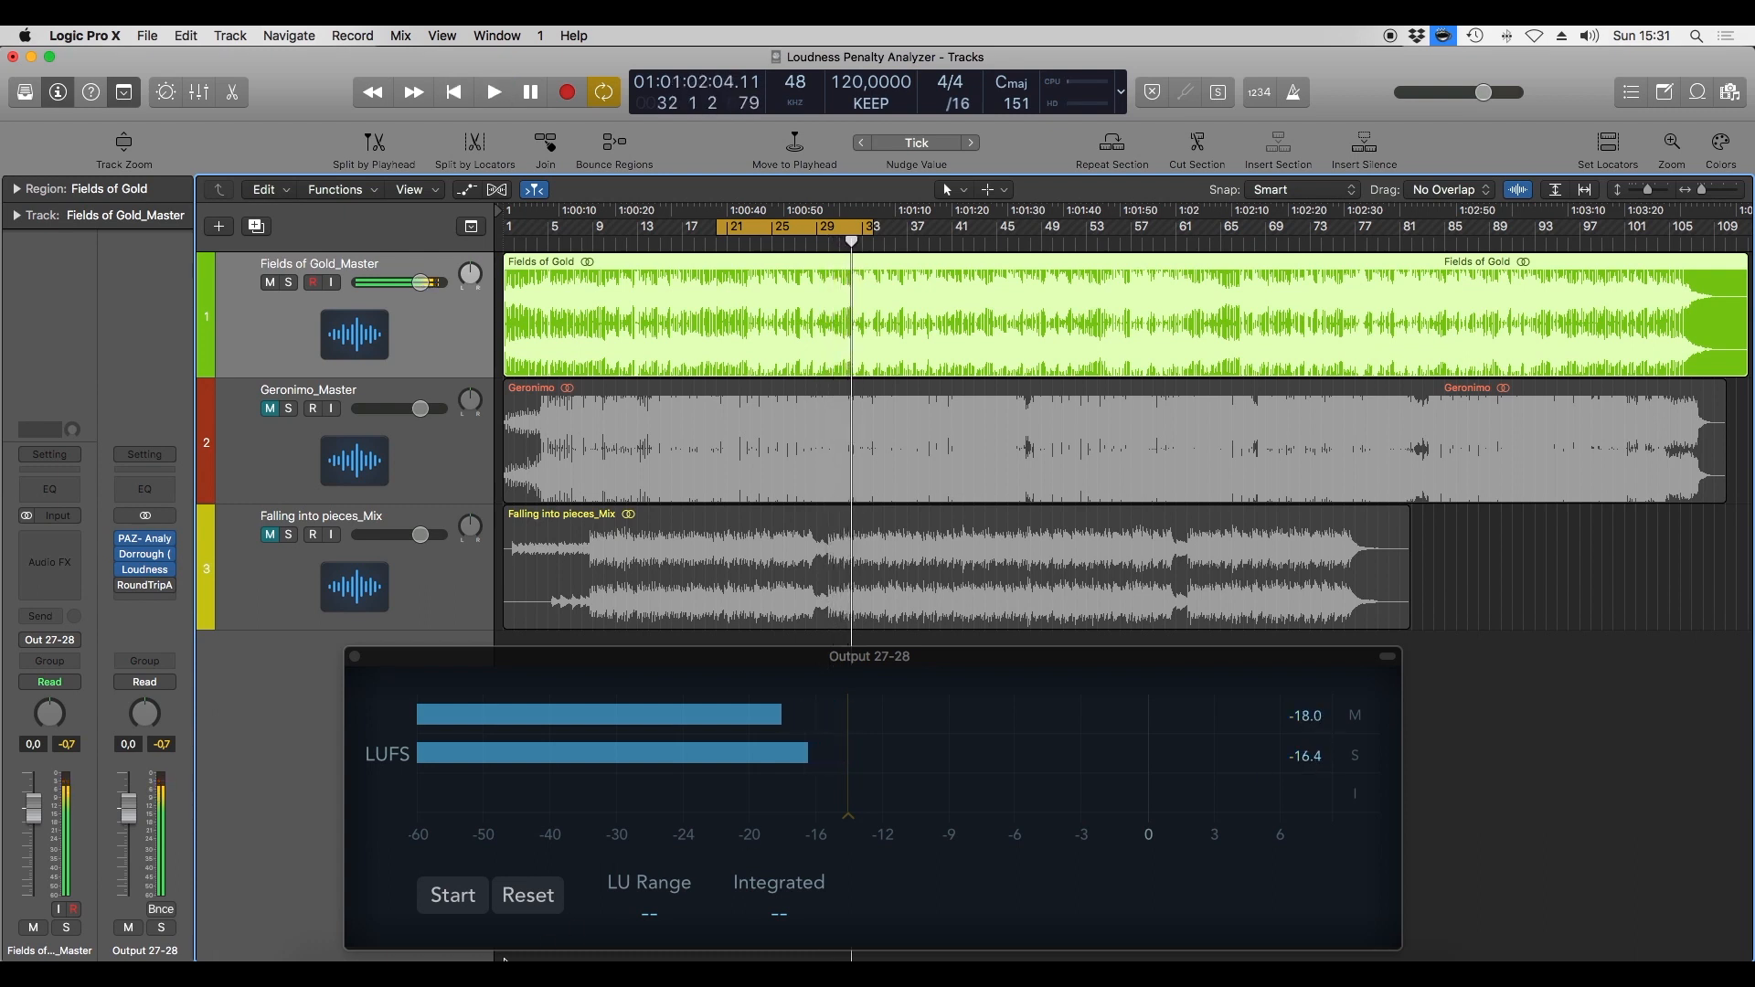
{"action": "left_click", "coordinate": [445, 970]}
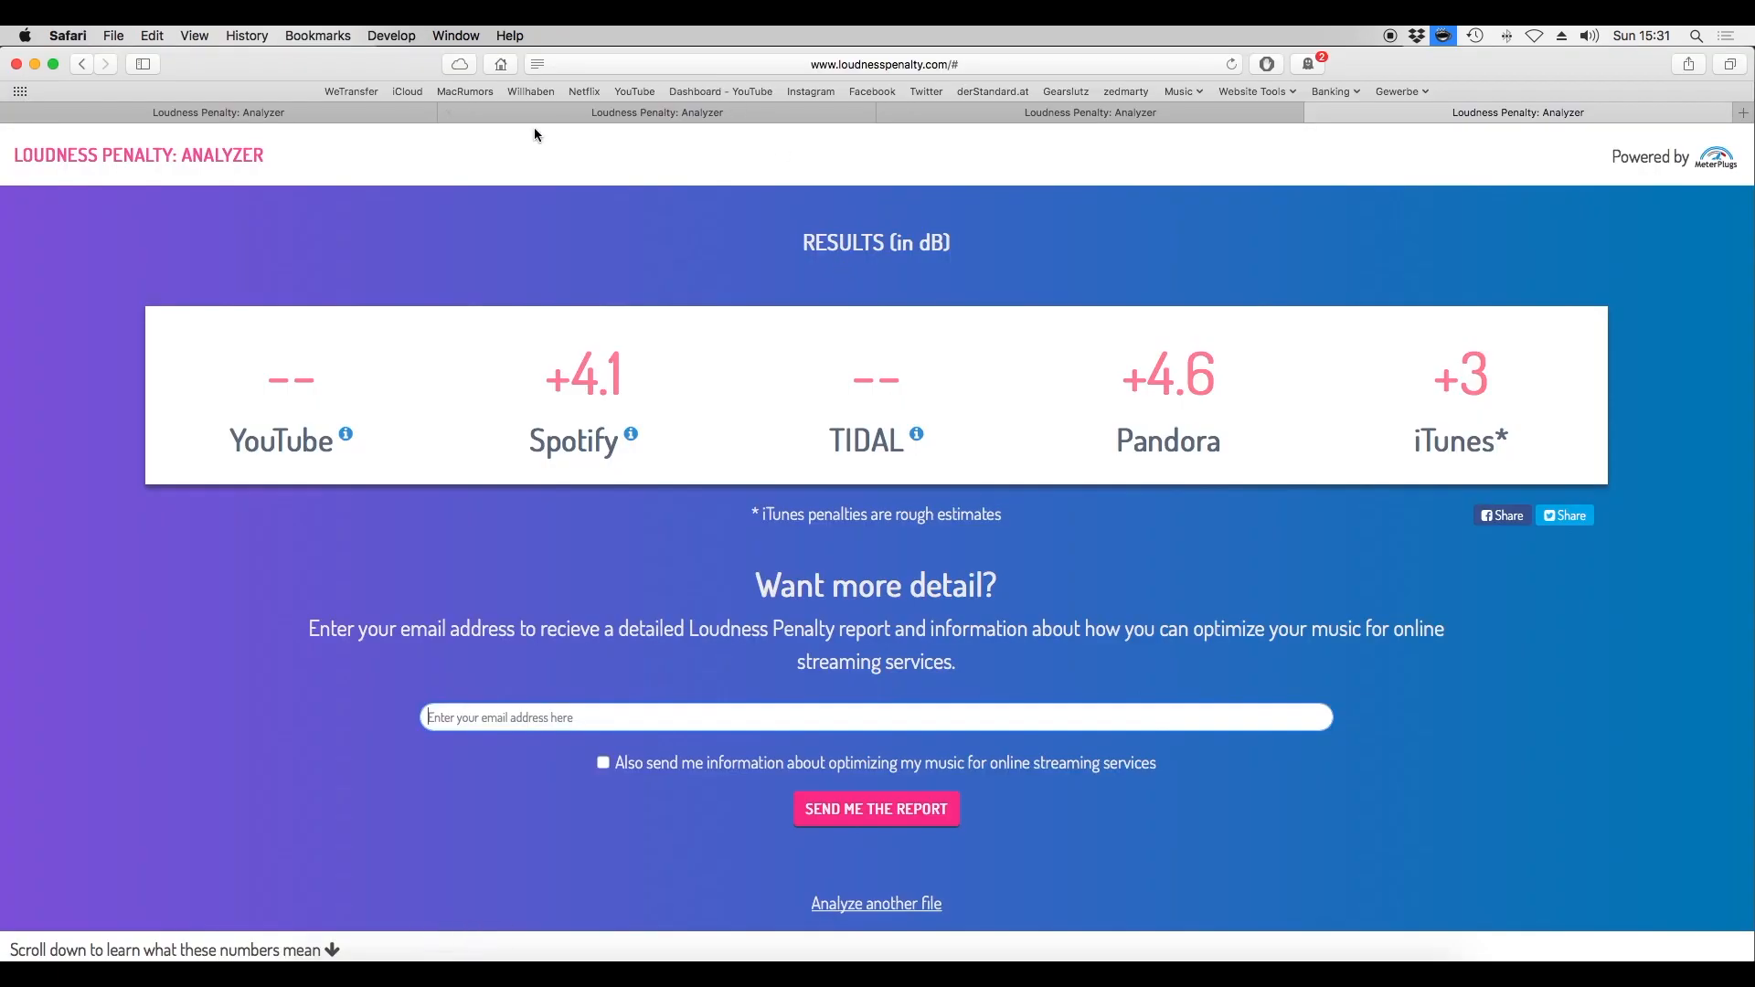
{"action": "left_click", "coordinate": [360, 112]}
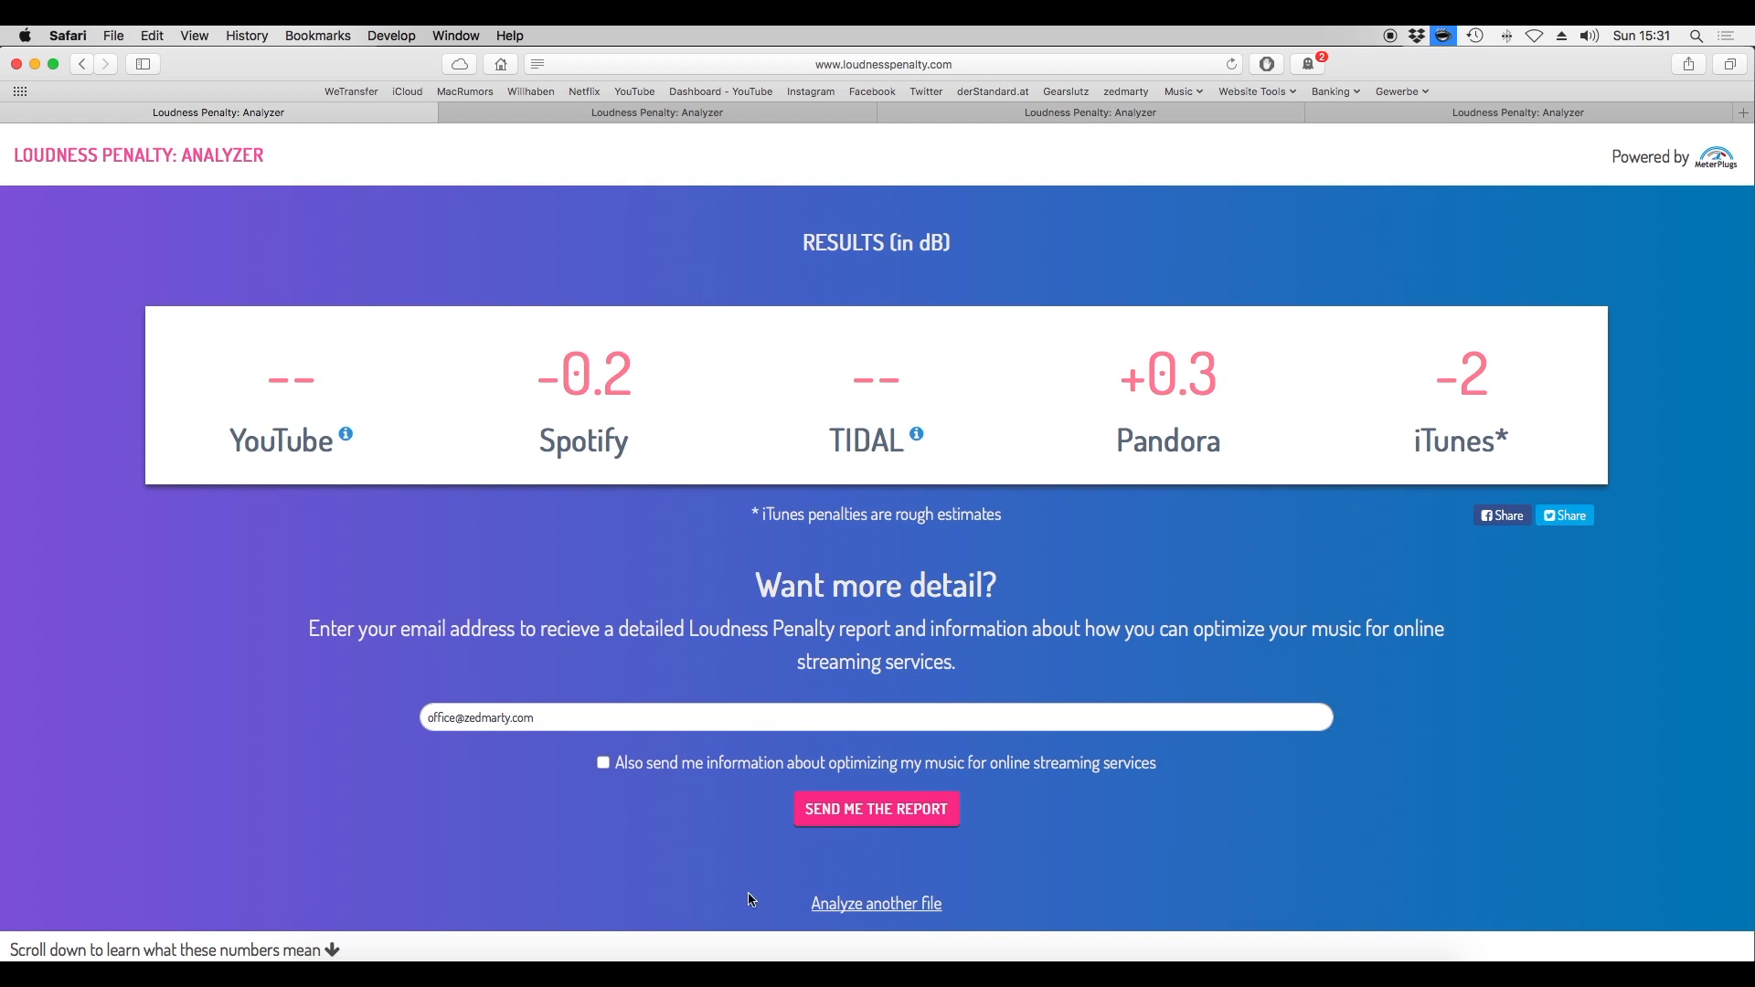
In Logic Pro X, mute Fields of Gold_Master, unmute Geronimo_Master and play it to read its LUFS levels.
{"action": "left_click", "coordinate": [686, 969]}
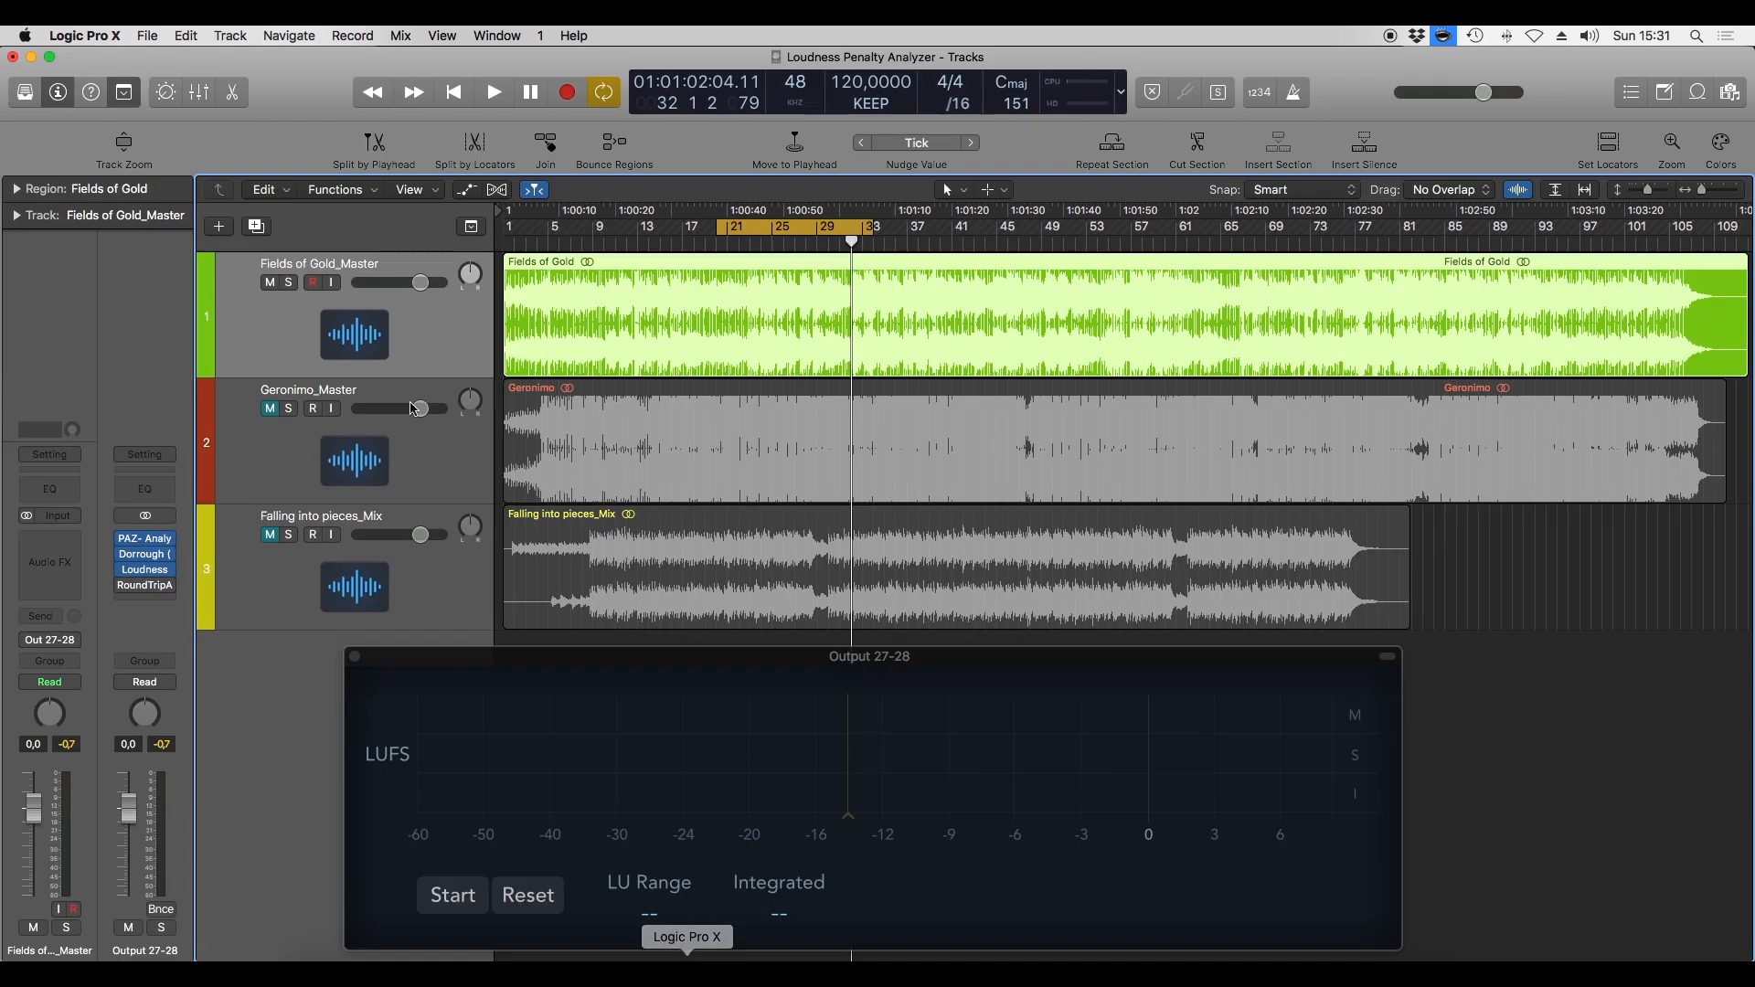
{"action": "left_click", "coordinate": [269, 283]}
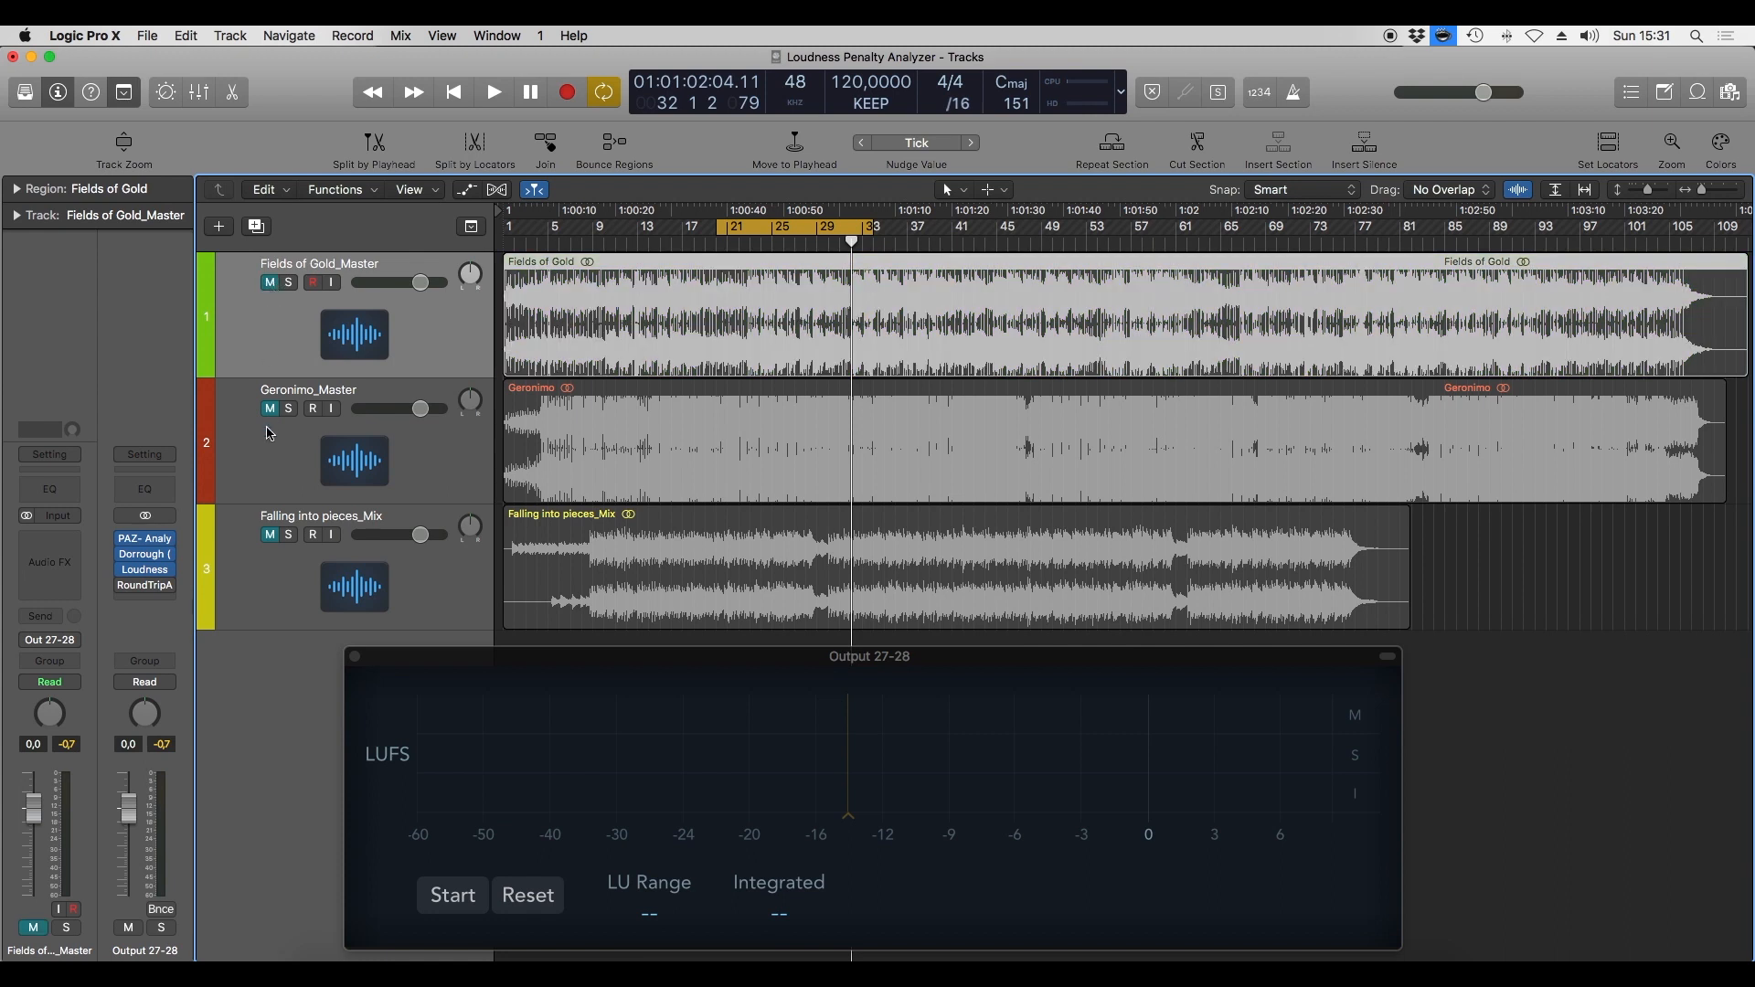
{"action": "left_click", "coordinate": [269, 409]}
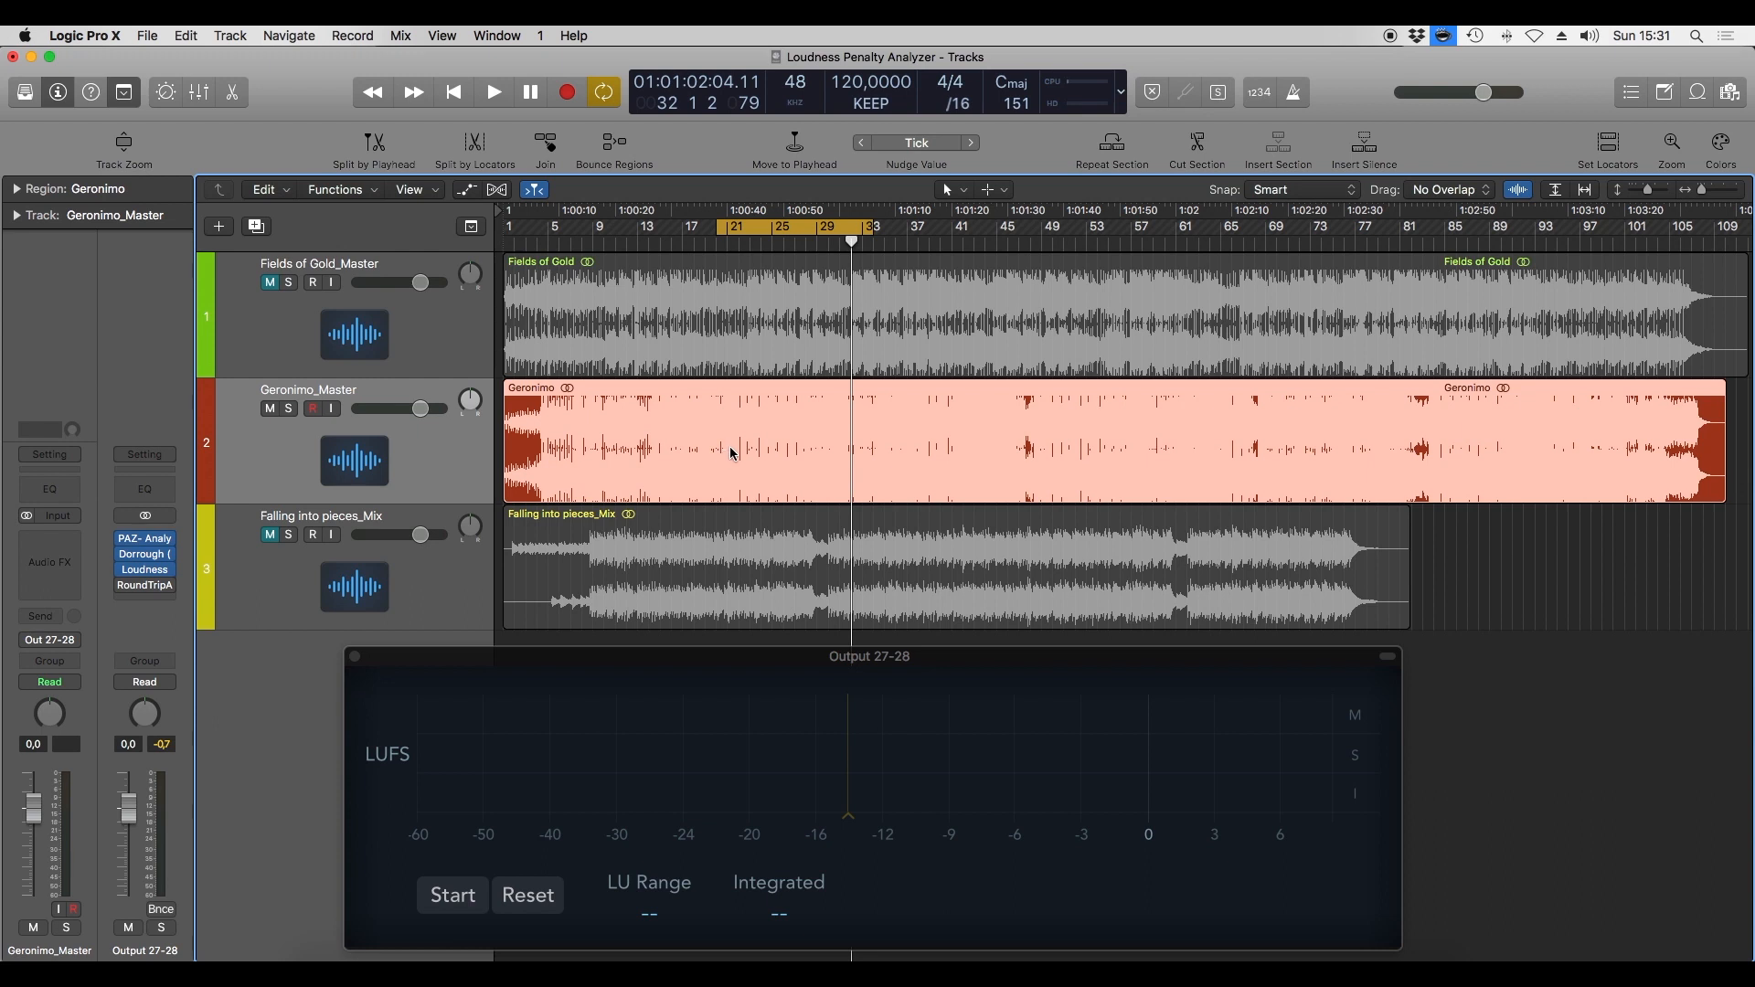
{"action": "key", "text": "space"}
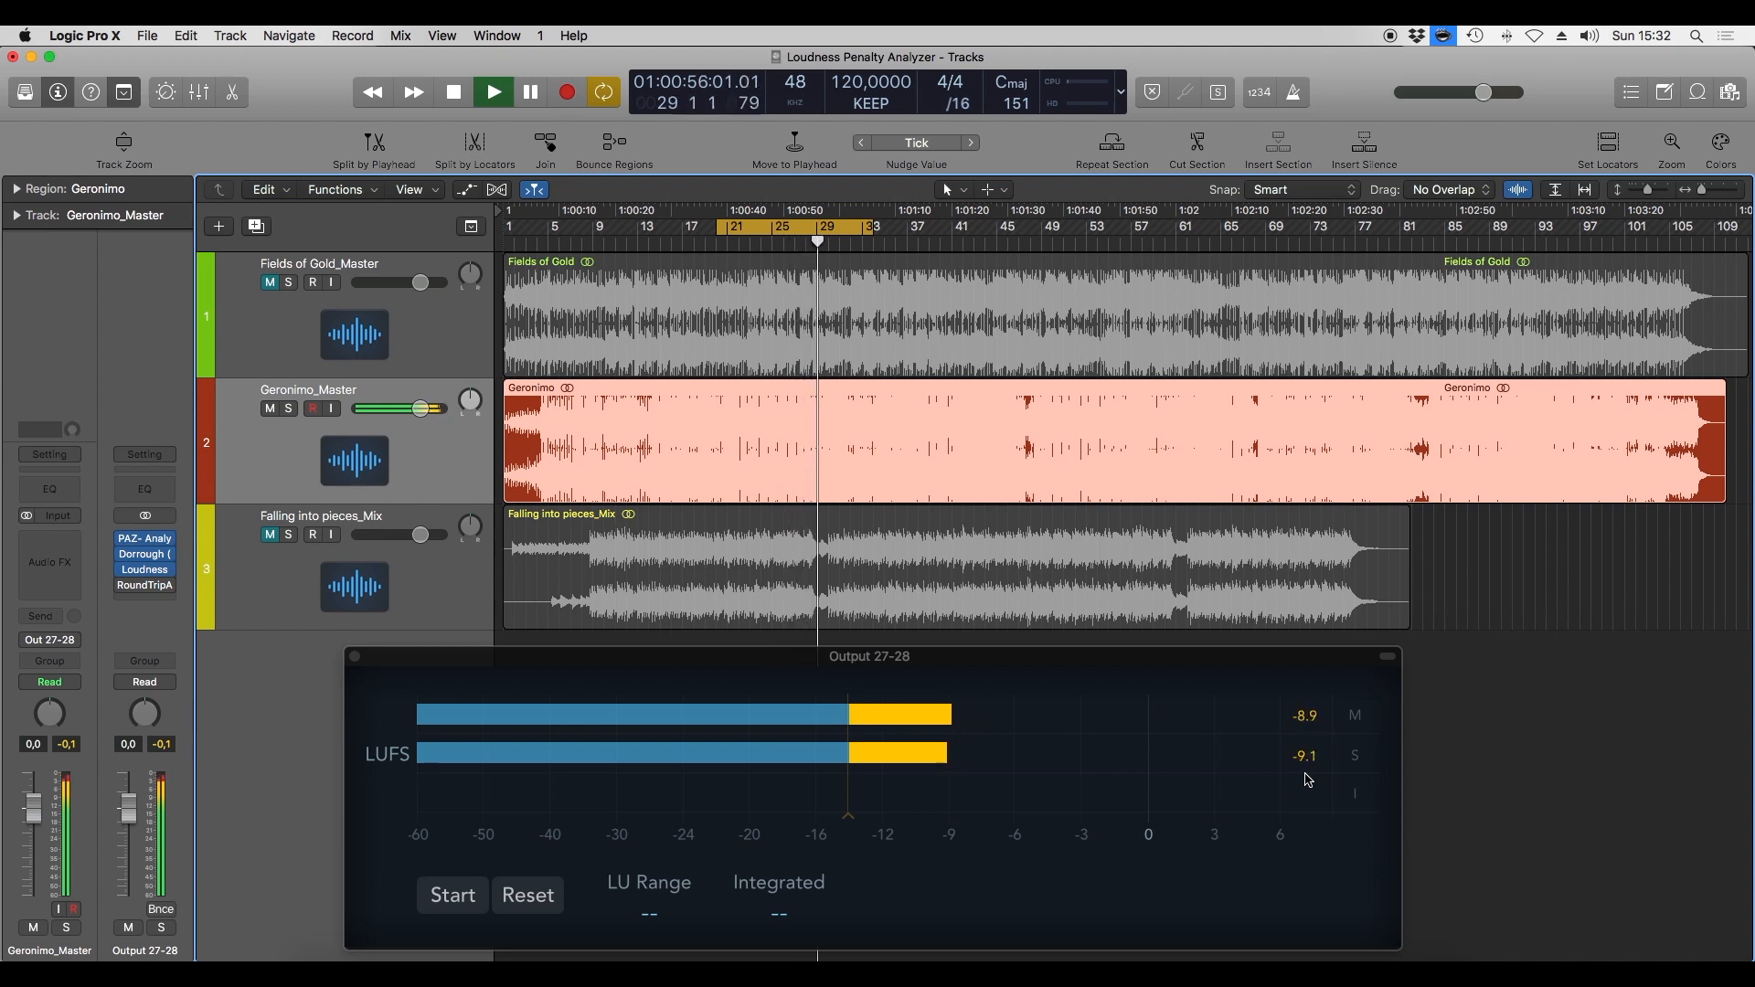
{"action": "key", "text": "space"}
Check Geronimo's penalty results in Safari and set the Geronimo_Master track volume to -4,4 dB in Logic Pro X.
{"action": "left_click", "coordinate": [445, 957]}
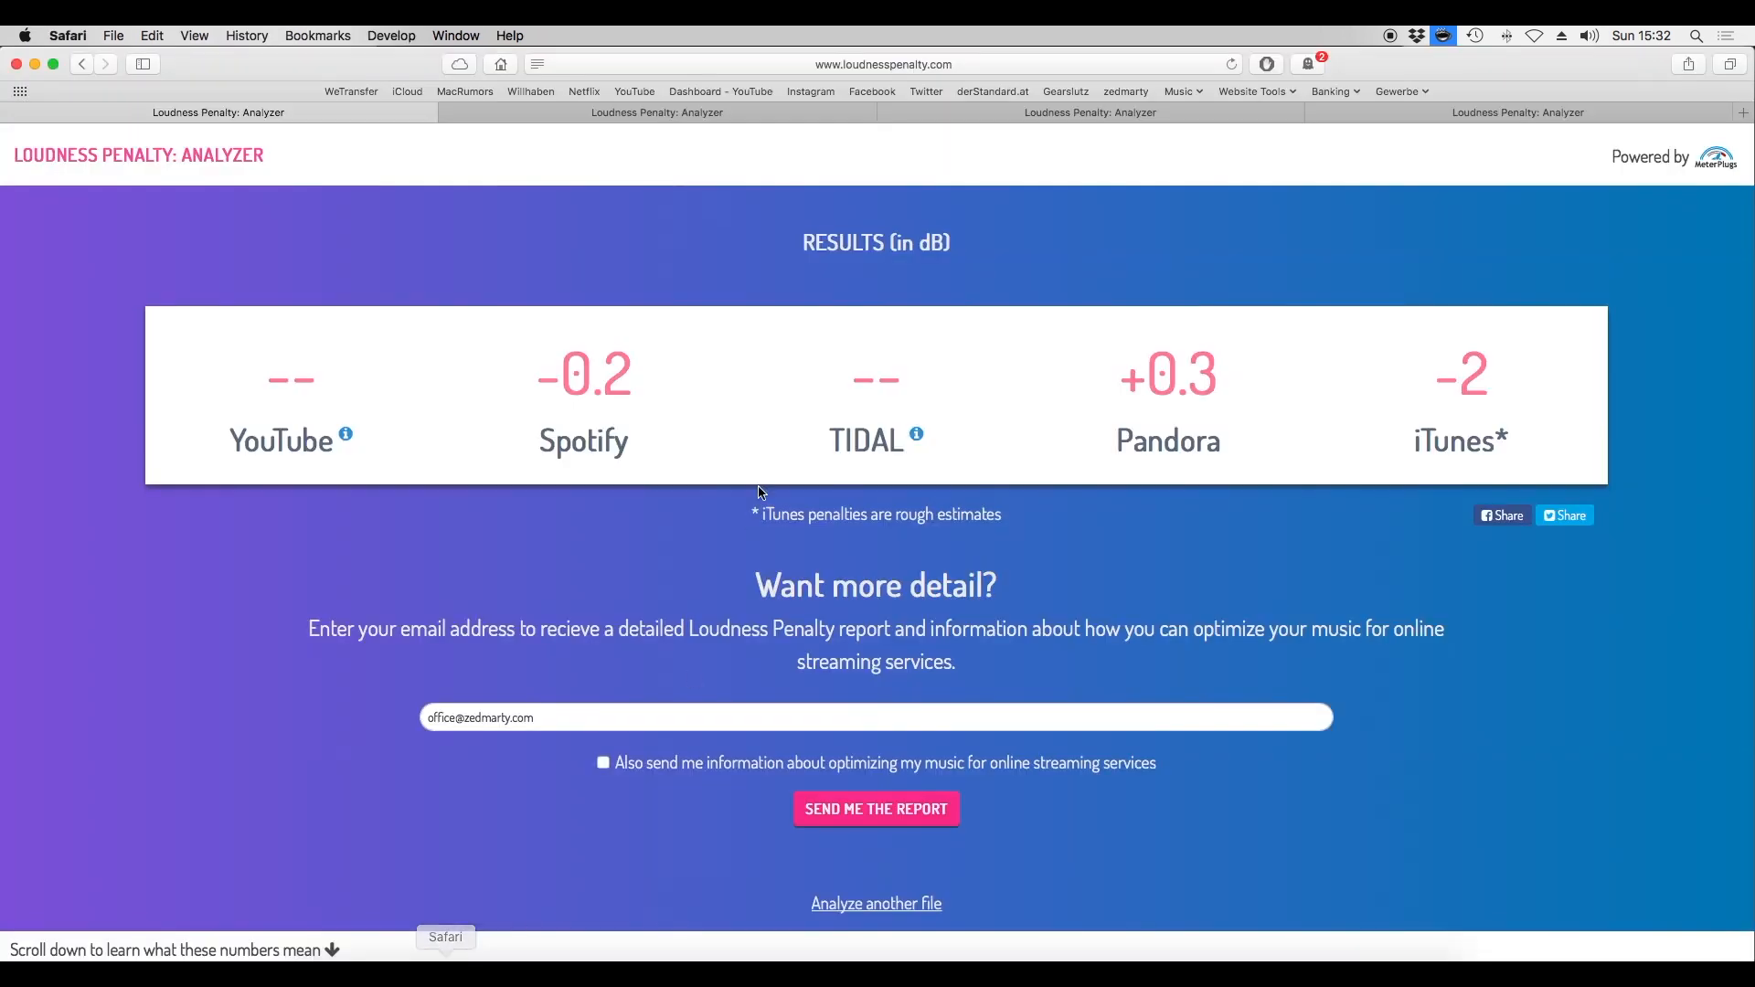
{"action": "left_click", "coordinate": [1073, 114]}
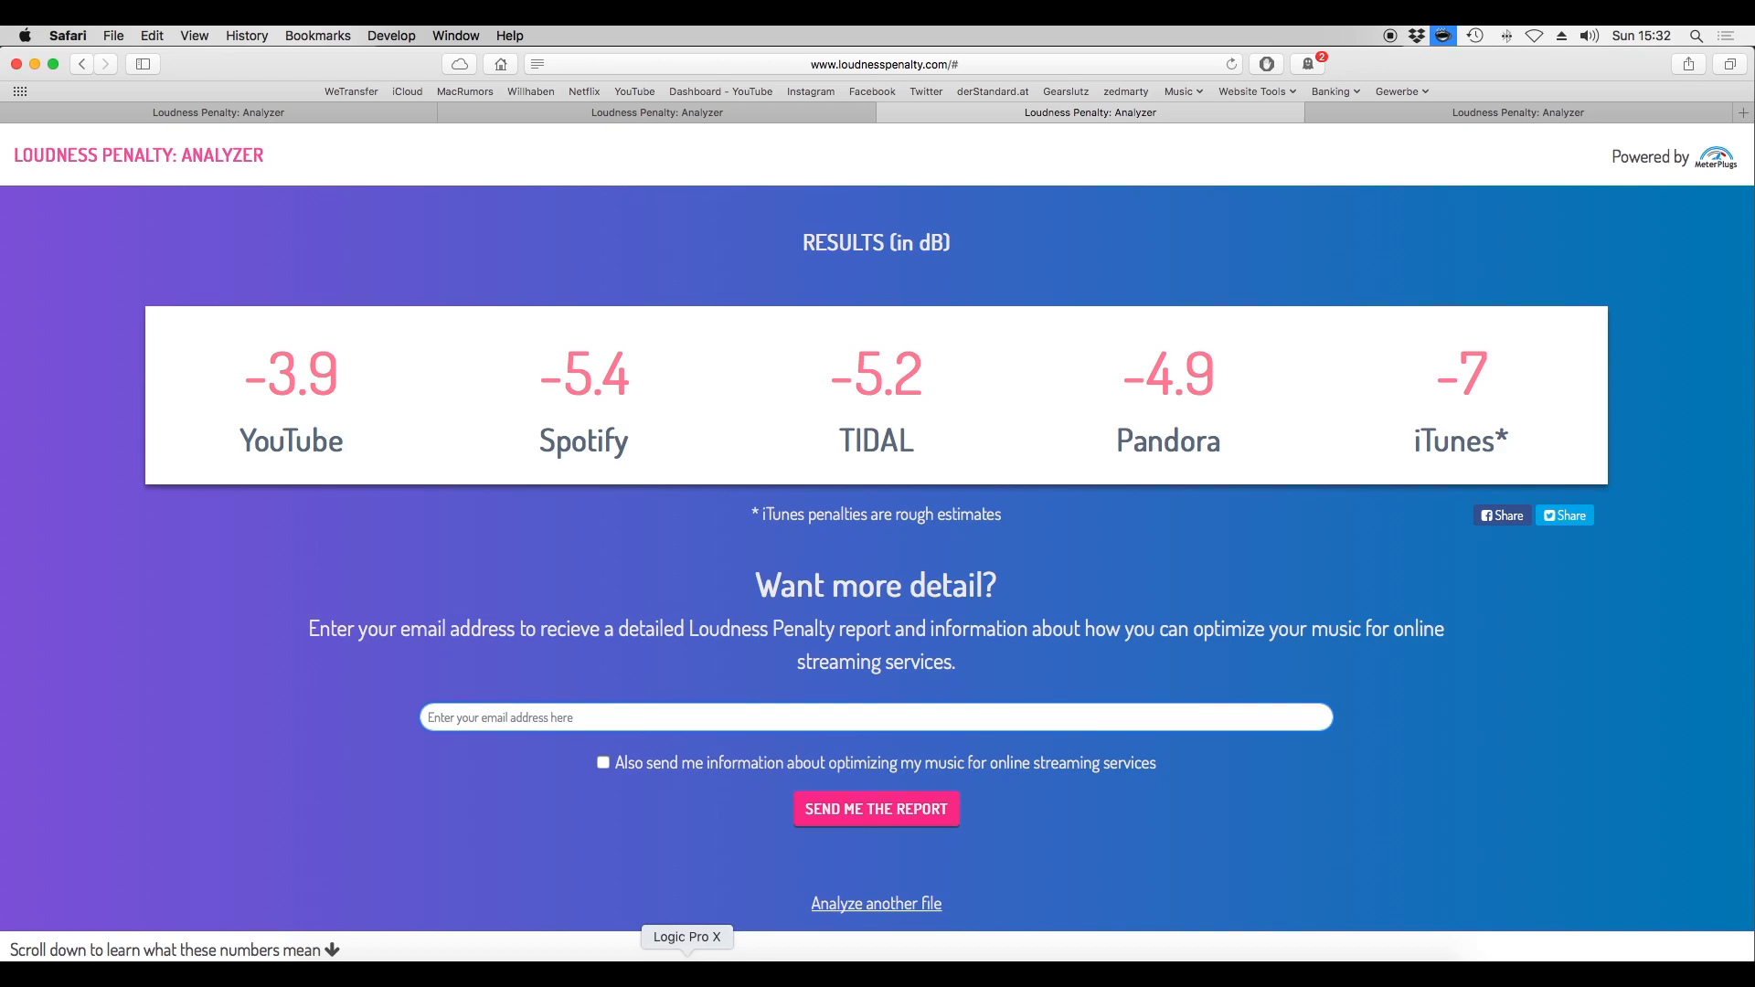
{"action": "left_click", "coordinate": [687, 958]}
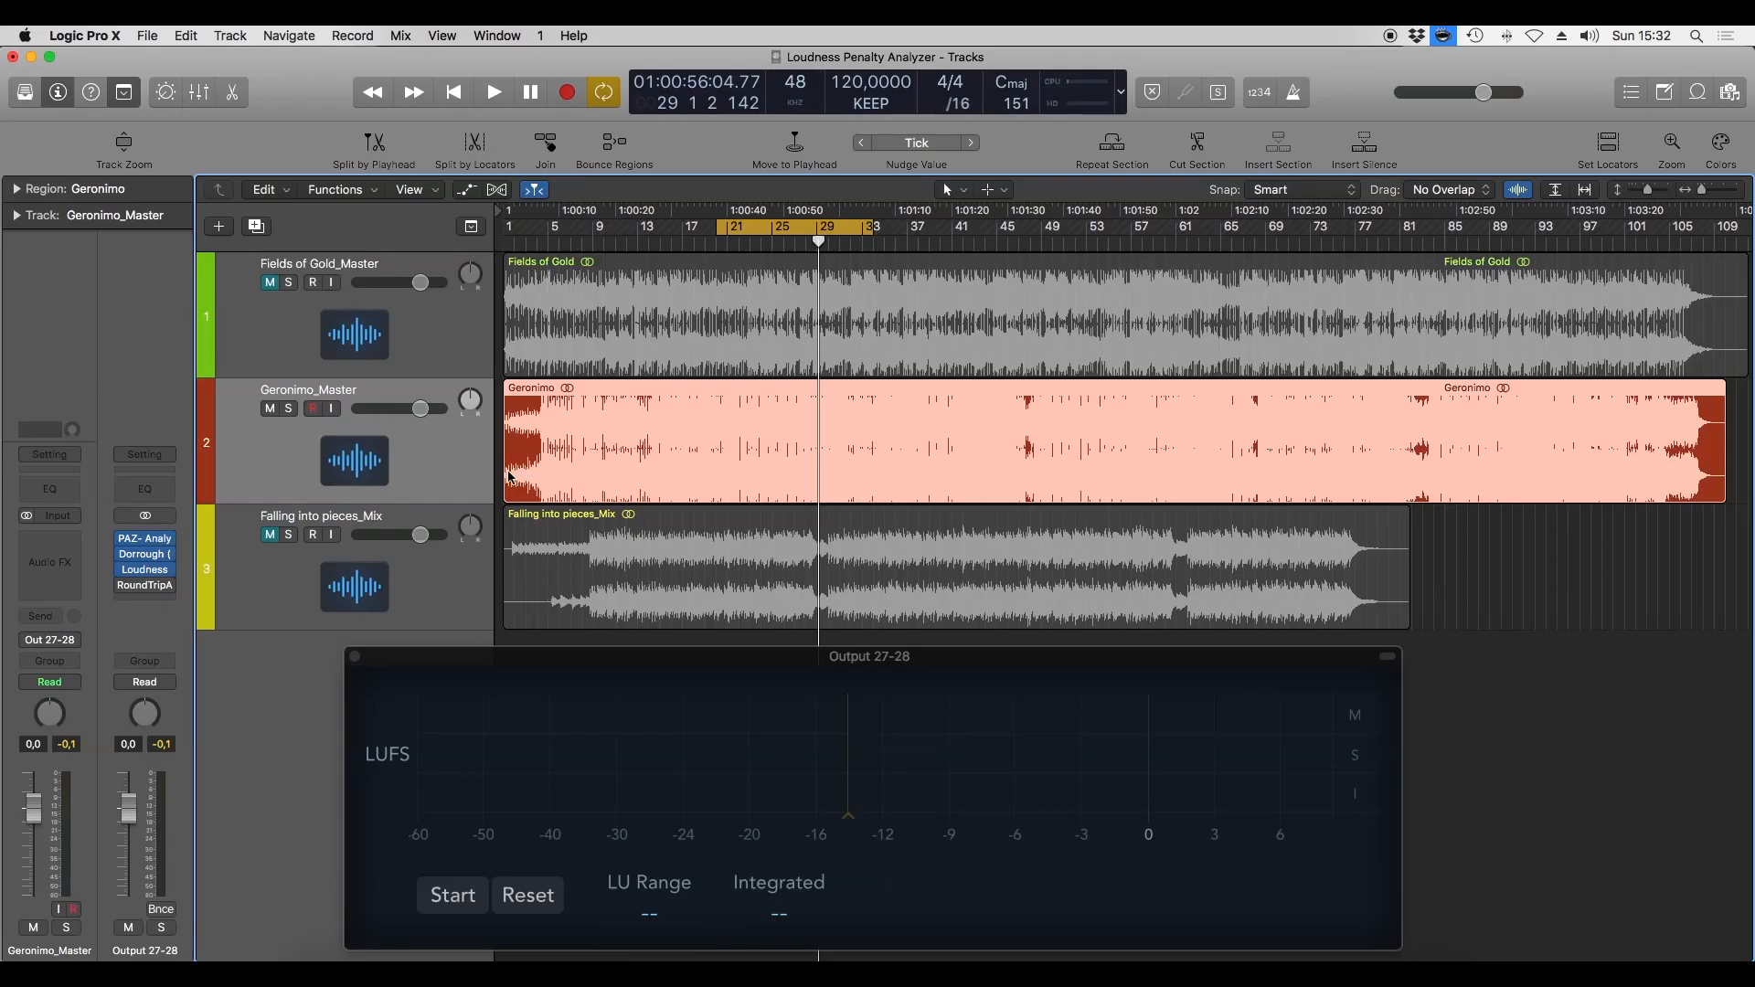
{"action": "left_click_drag", "start_coordinate": [424, 412], "coordinate": [413, 411]}
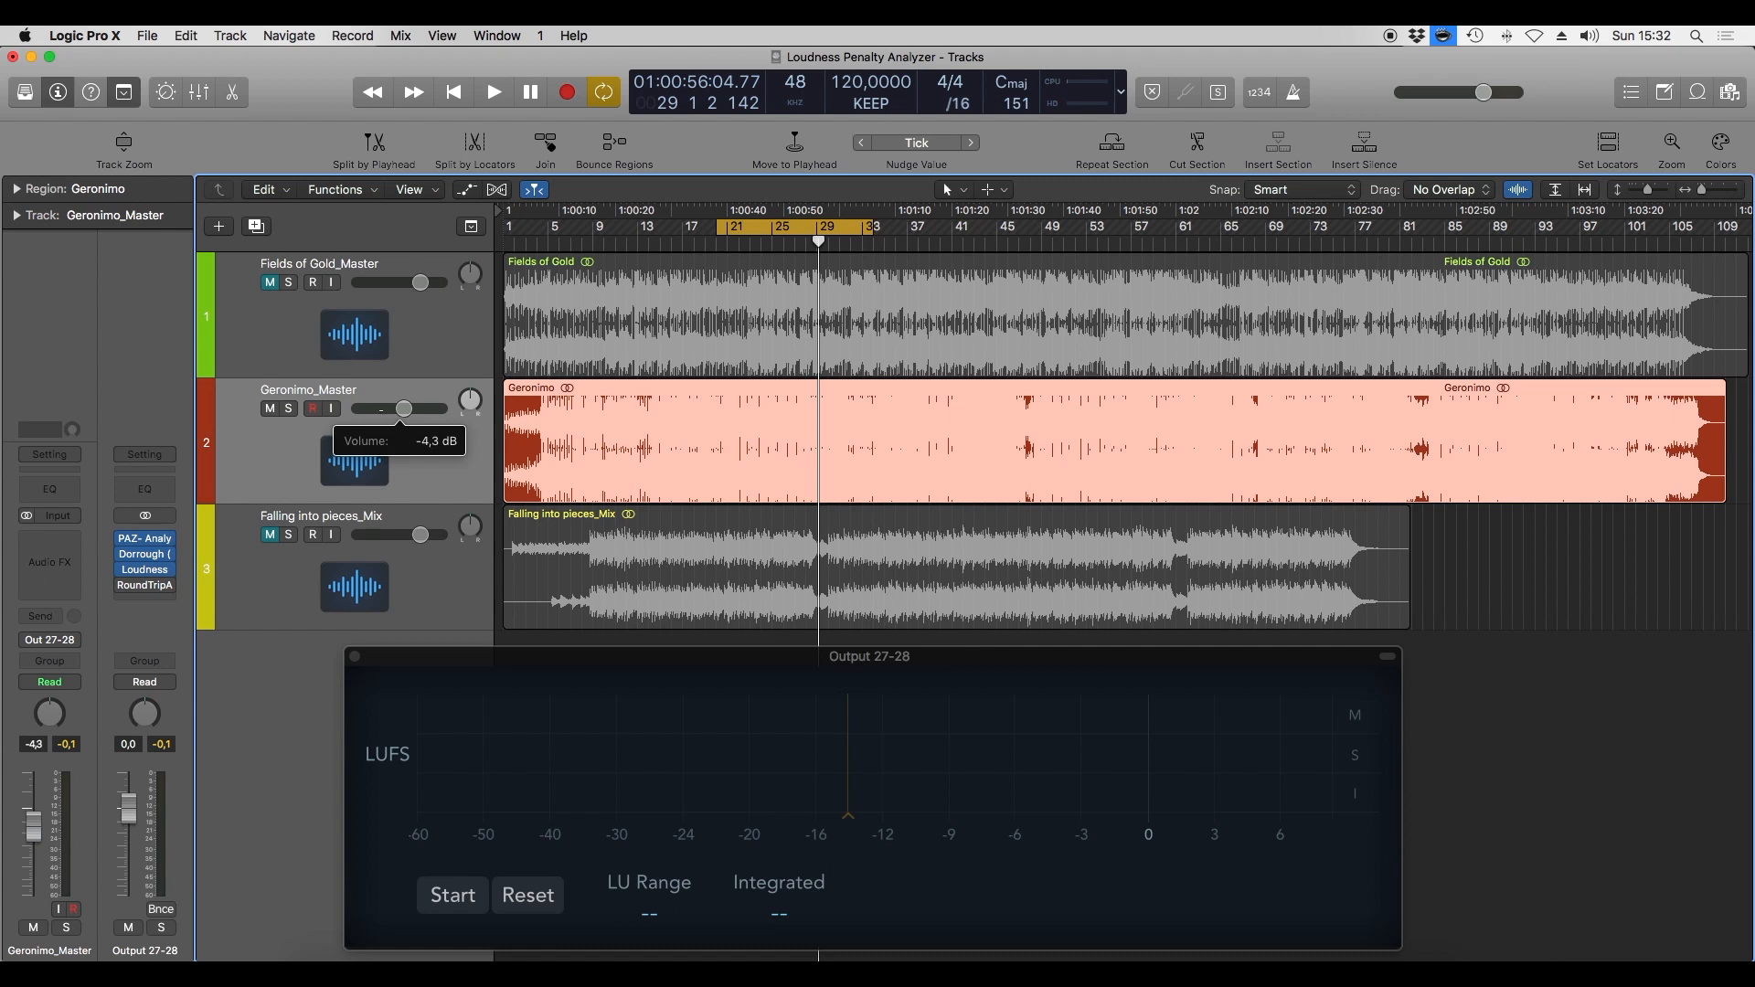
{"action": "left_click_drag", "start_coordinate": [401, 409], "coordinate": [404, 409]}
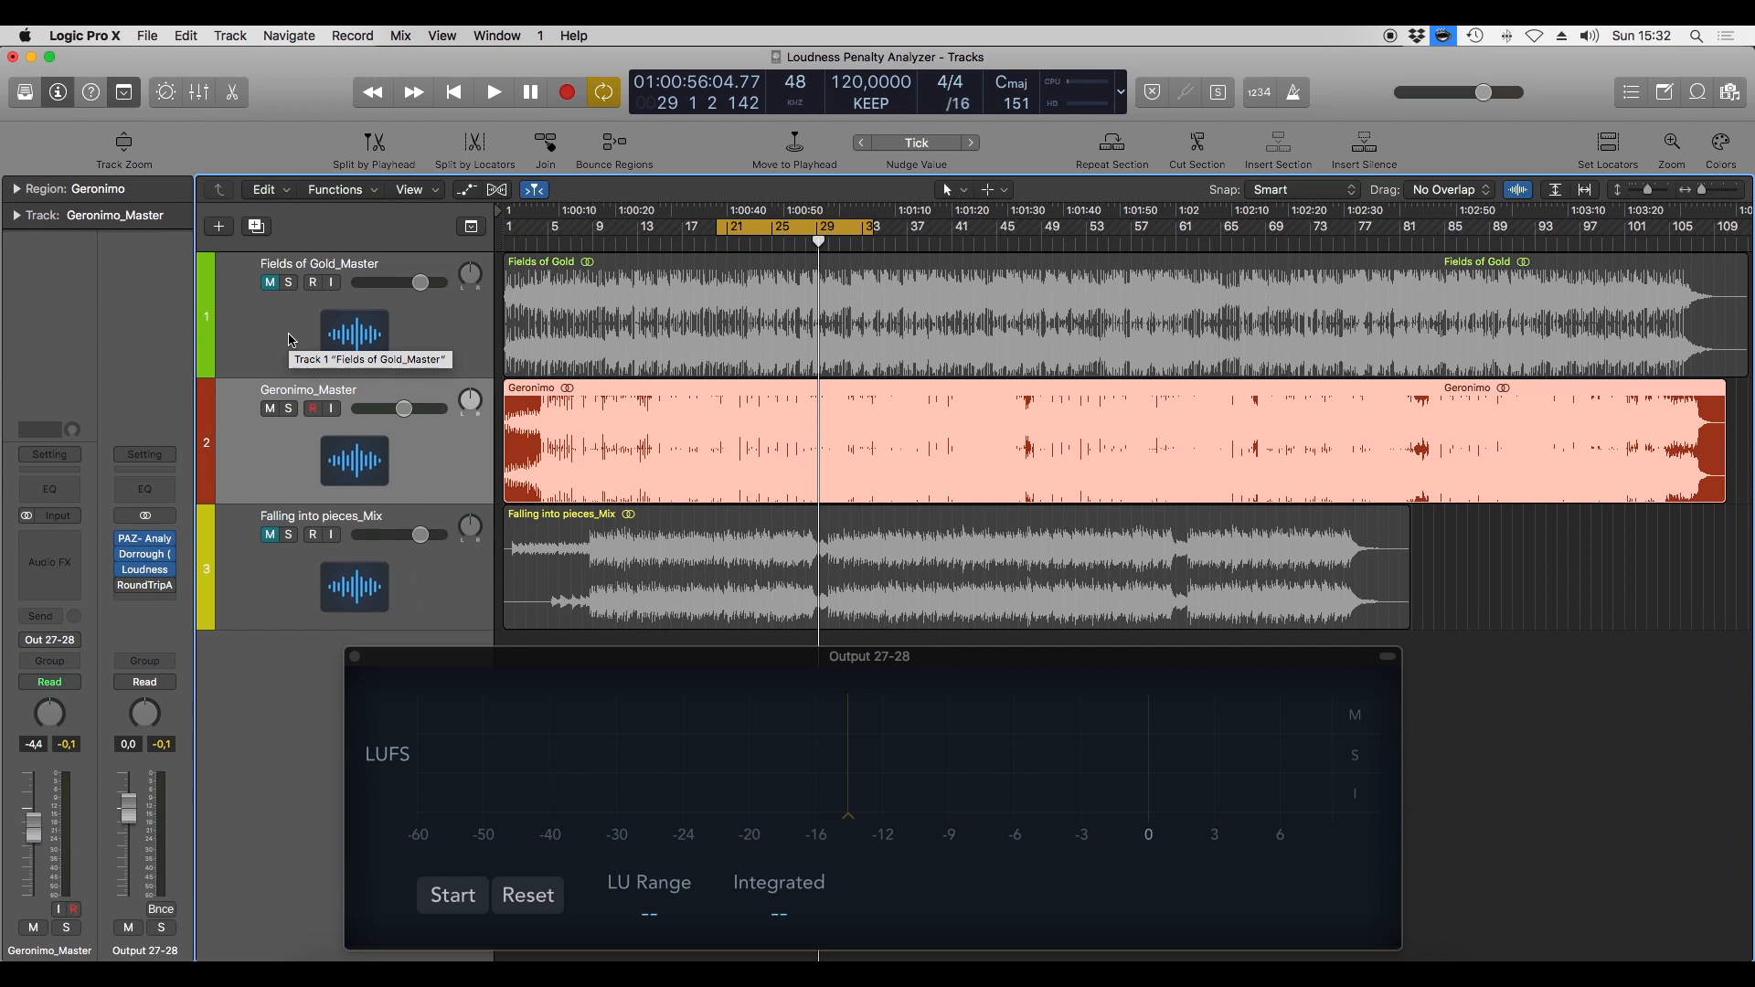
{"action": "mouse_move", "coordinate": [399, 410]}
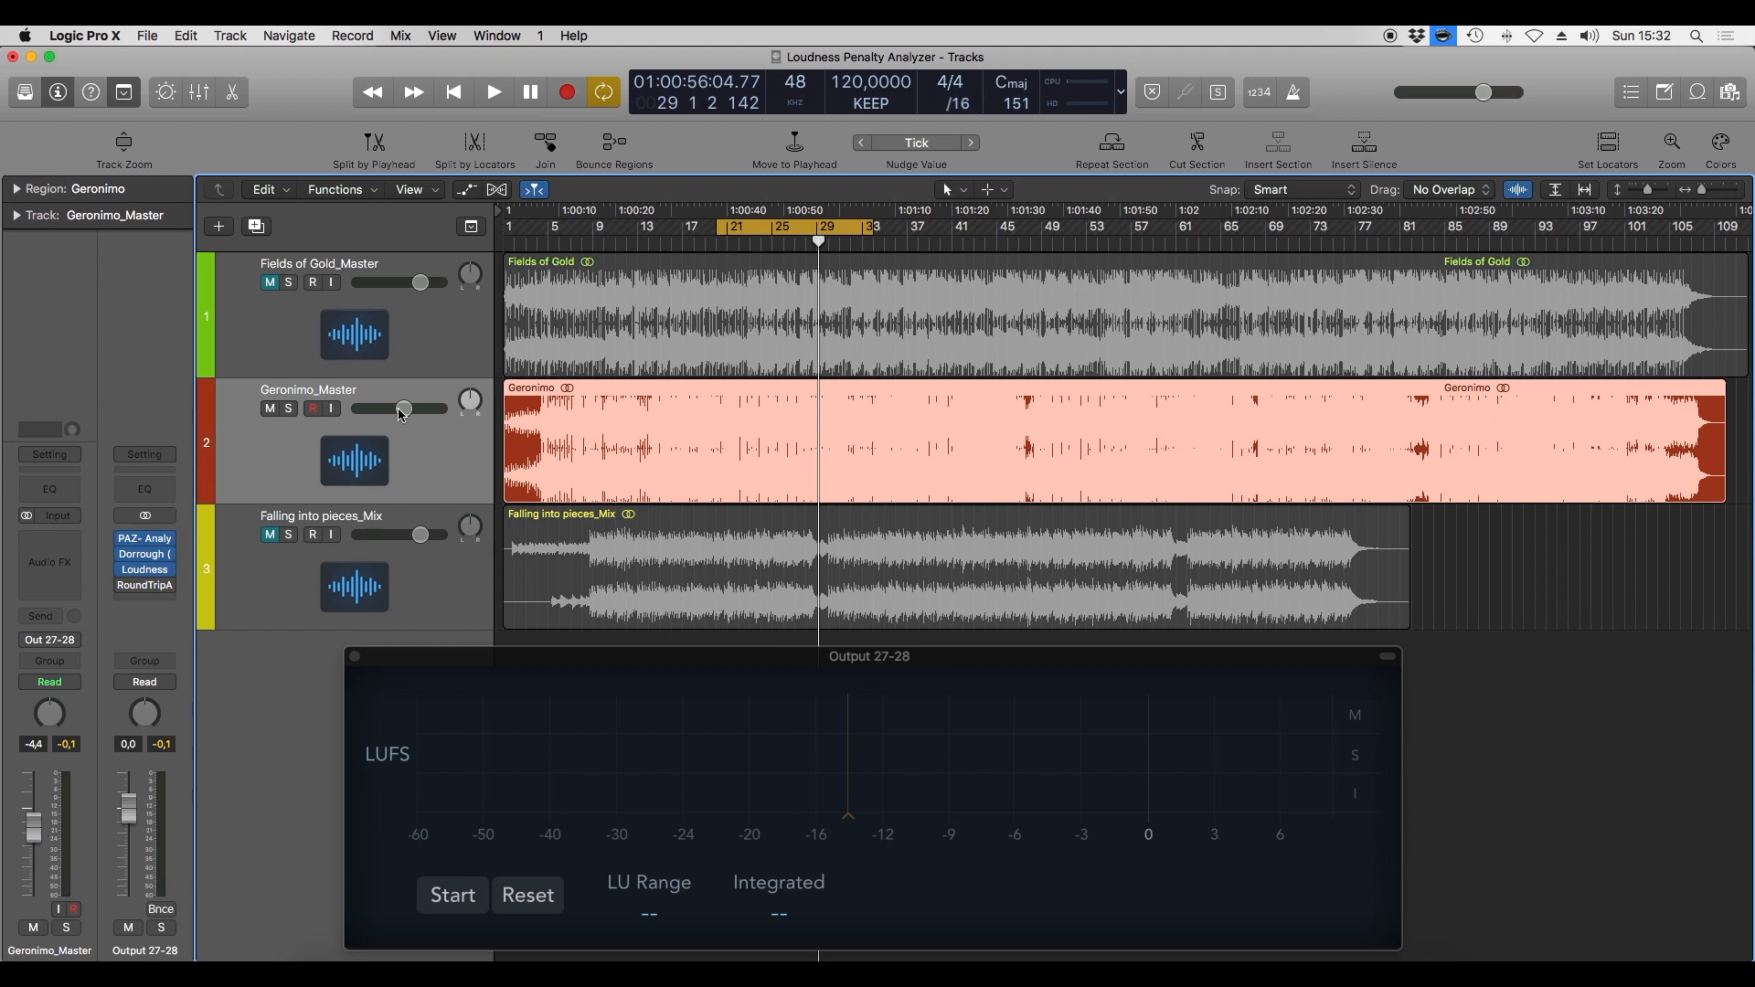
Play the cycled section while alternating the mutes of Geronimo_Master and Fields of Gold_Master to compare their loudness.
{"action": "key", "text": "space"}
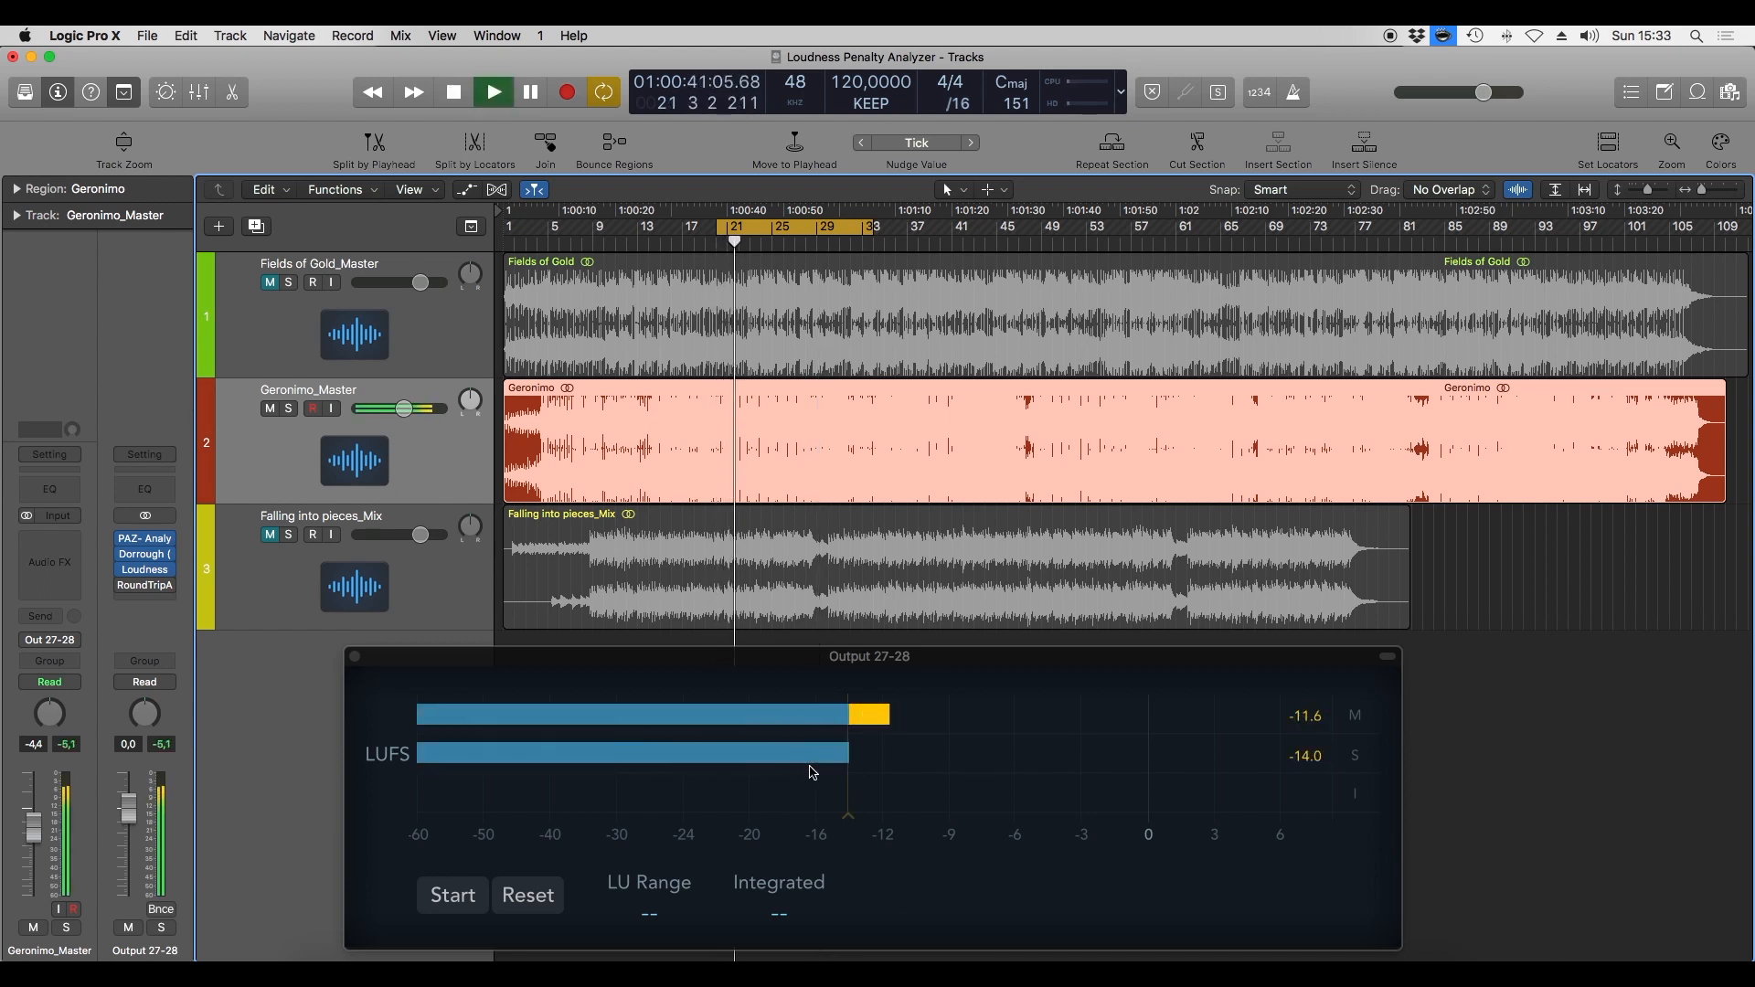
{"action": "left_click", "coordinate": [271, 409]}
{"action": "left_click", "coordinate": [271, 283]}
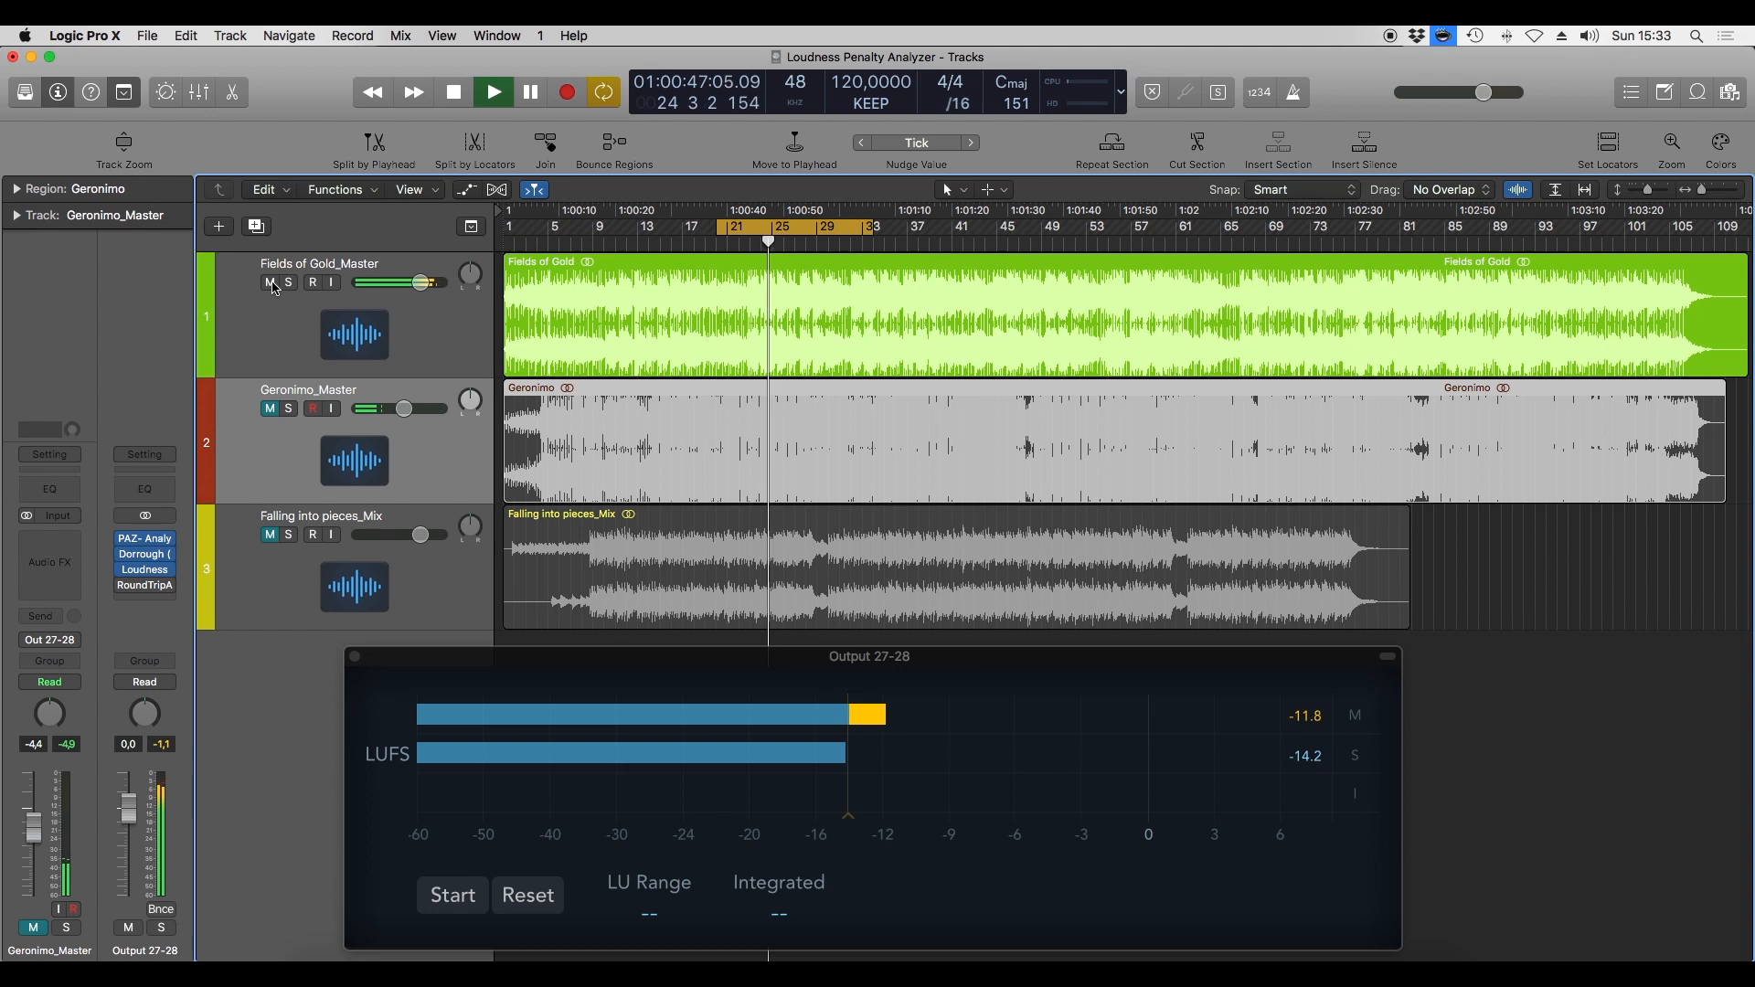
{"action": "left_click", "coordinate": [271, 283]}
{"action": "left_click", "coordinate": [272, 409]}
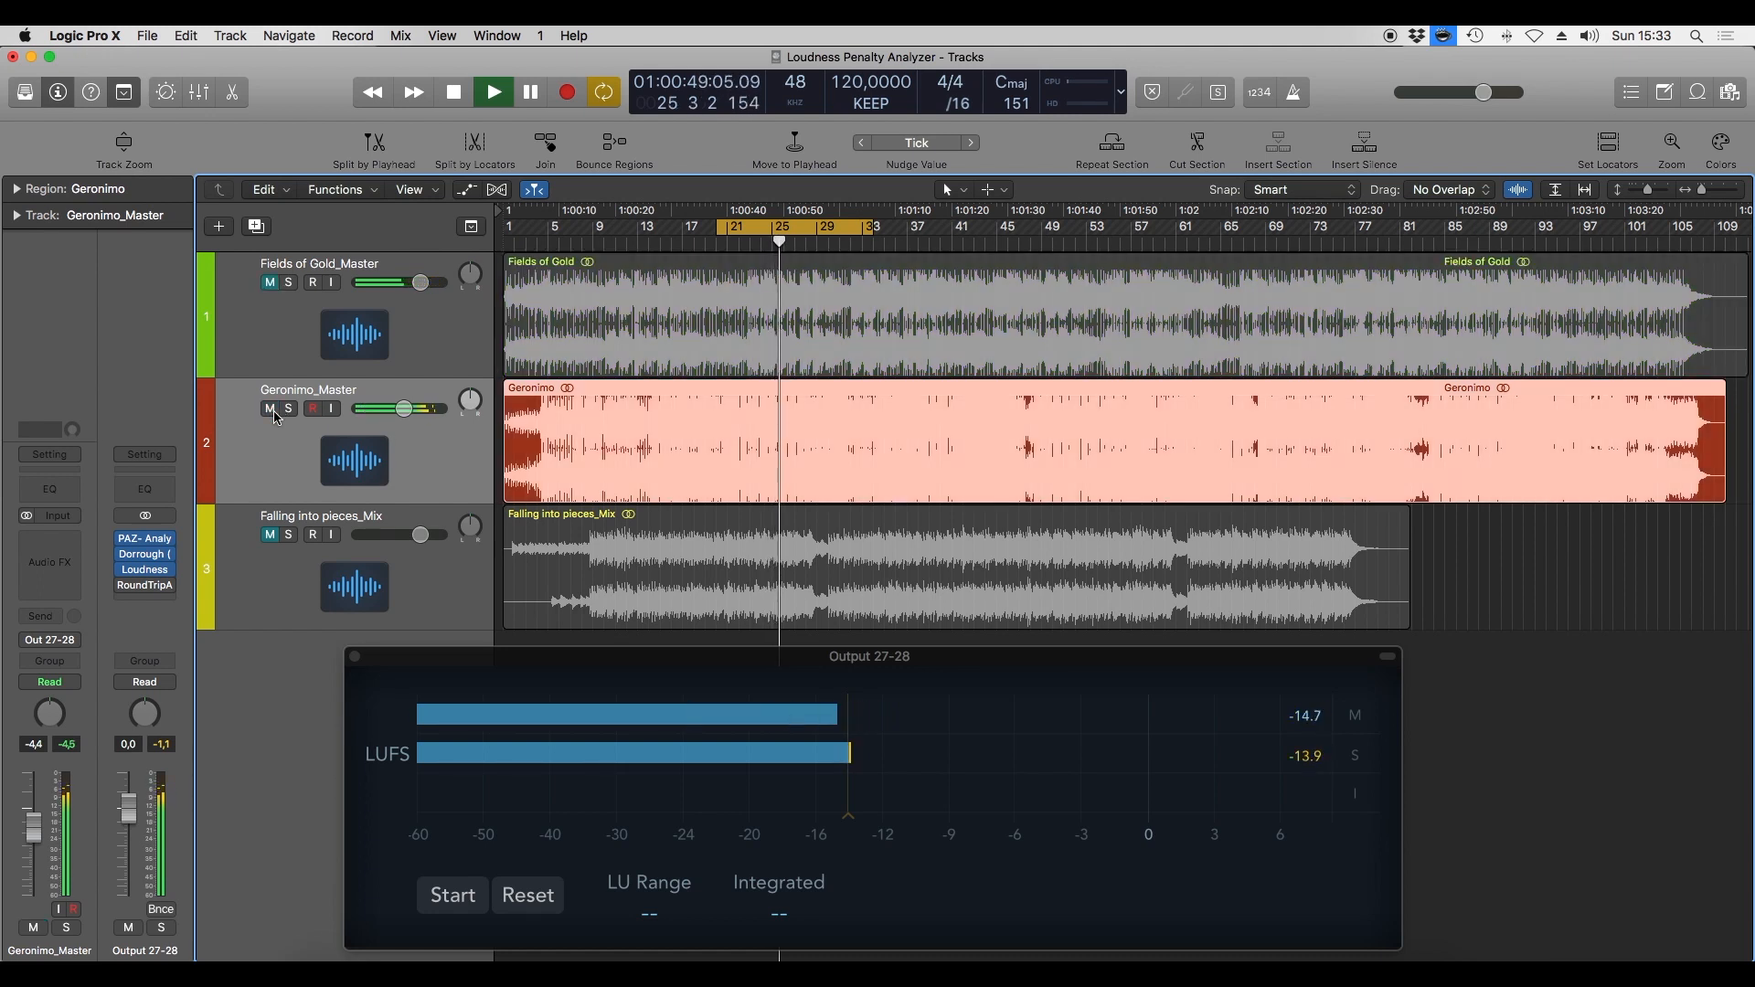
{"action": "key", "text": "space"}
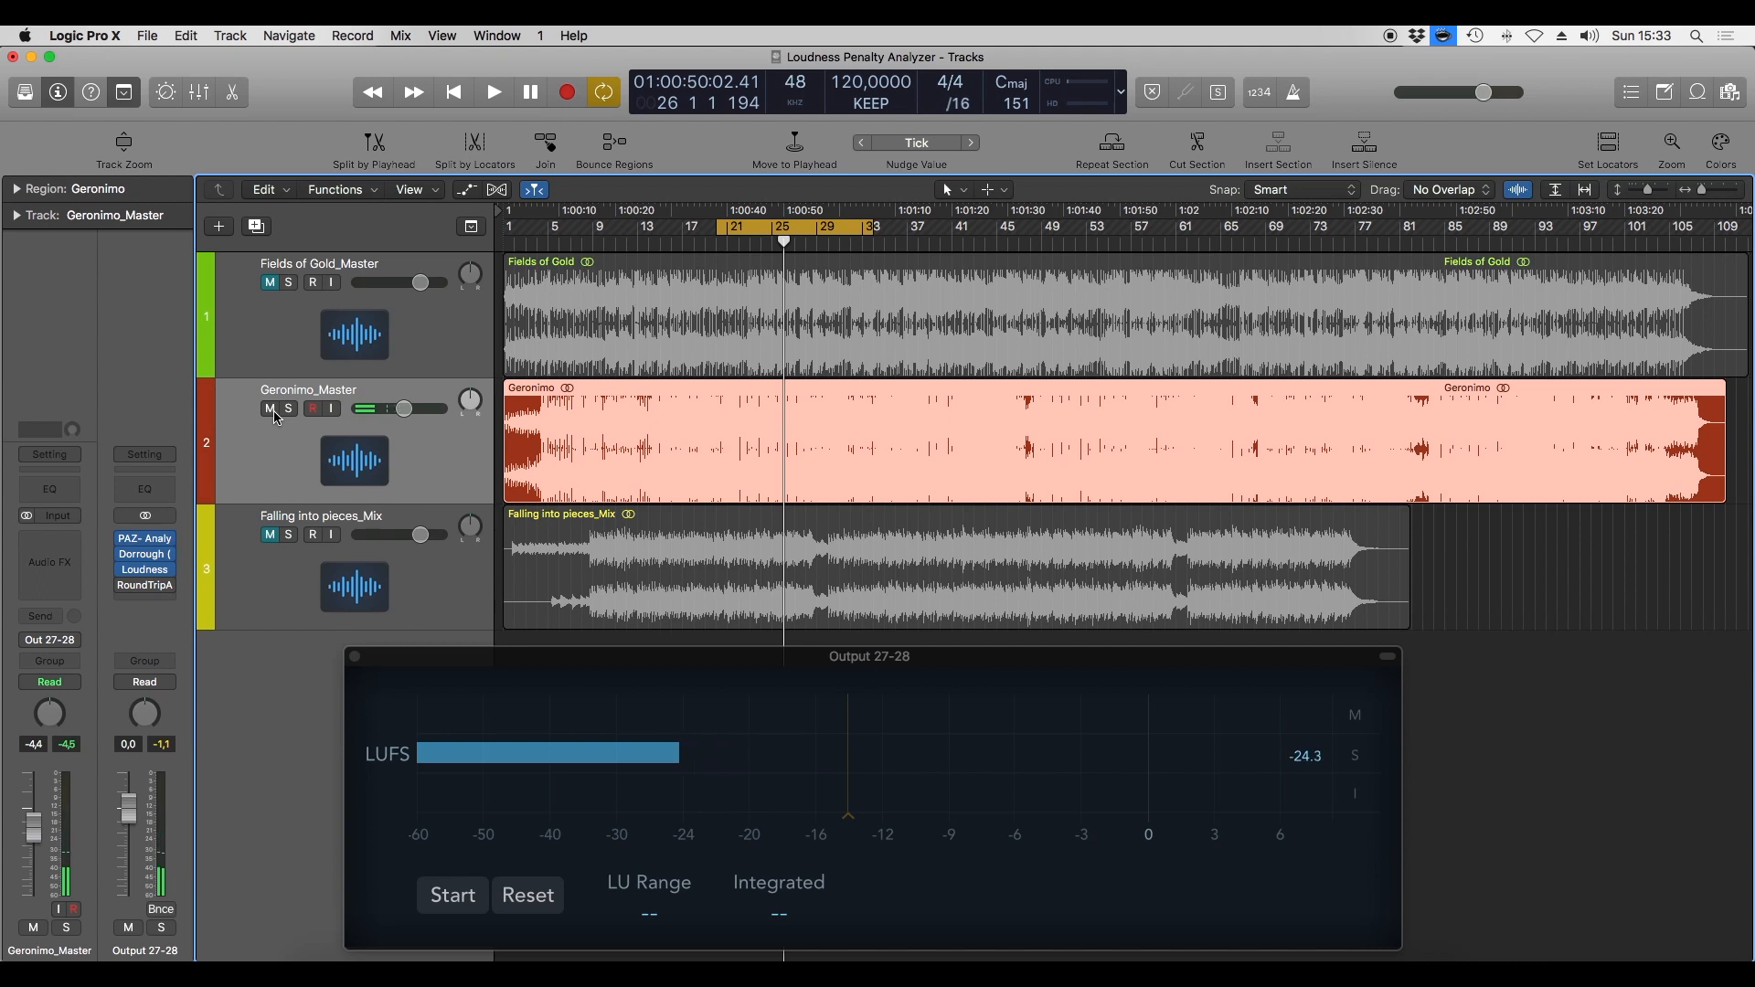
Mute Geronimo_Master, play the unmuted Falling into pieces_Mix track, and view that song's penalty results in Safari.
{"action": "left_click", "coordinate": [268, 410]}
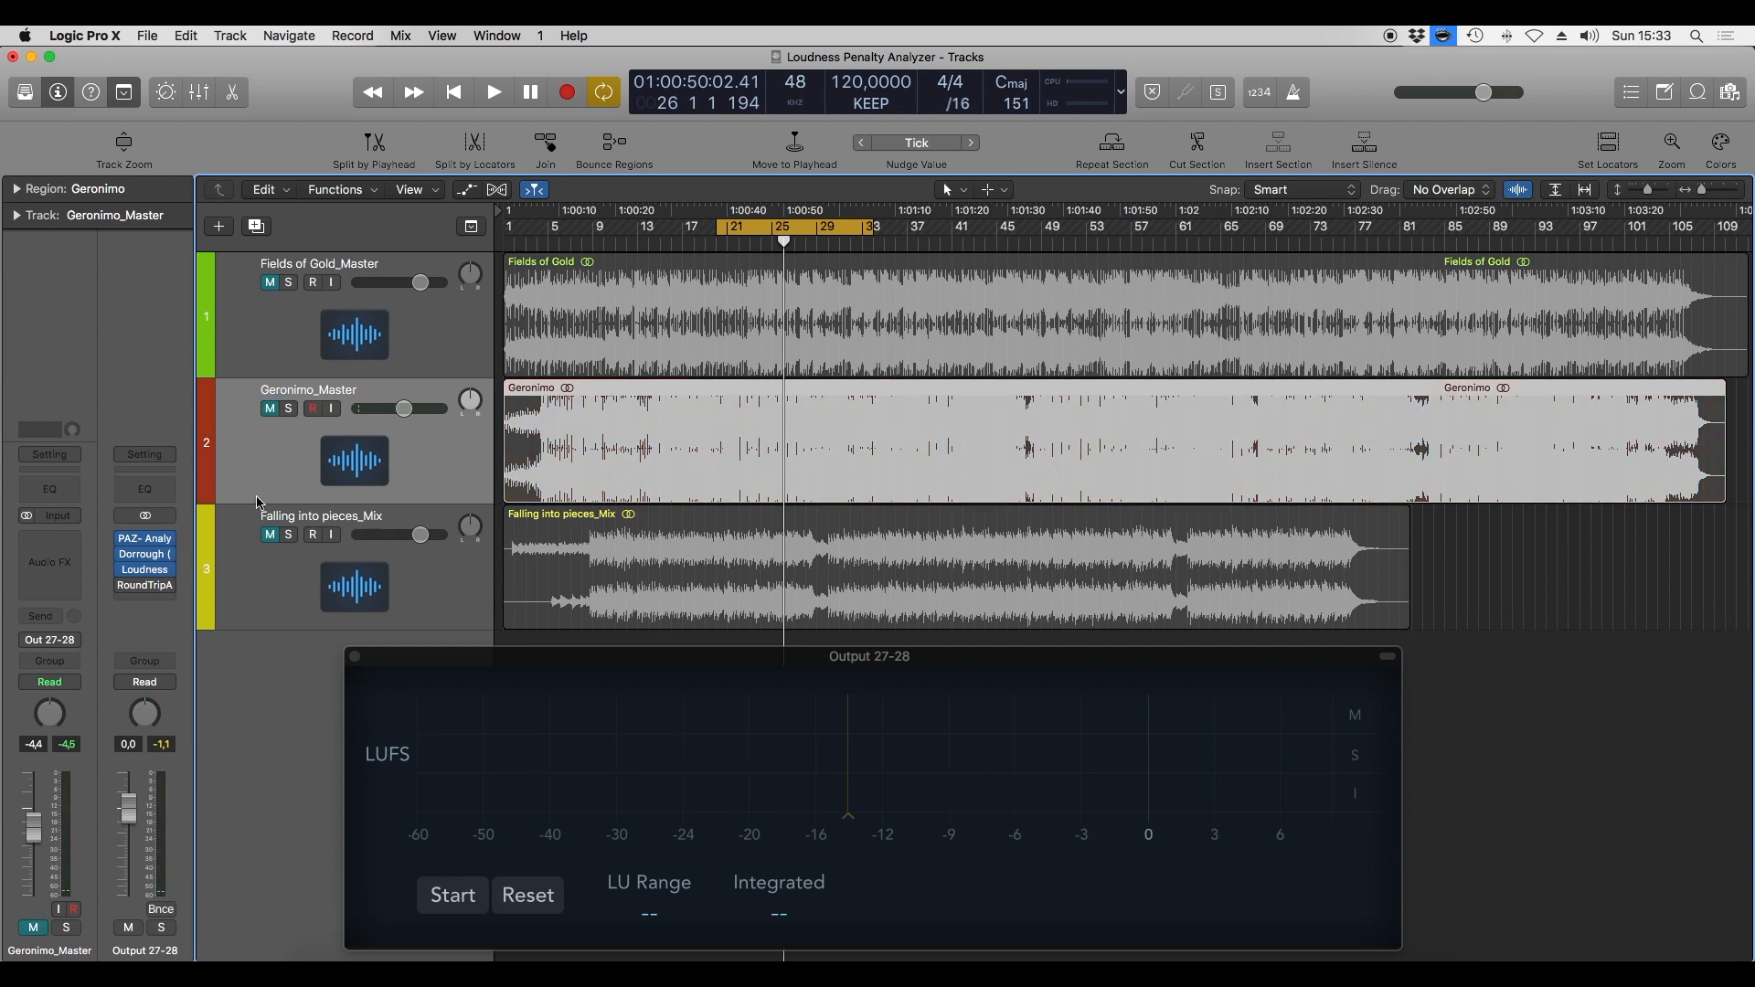
{"action": "left_click", "coordinate": [262, 553]}
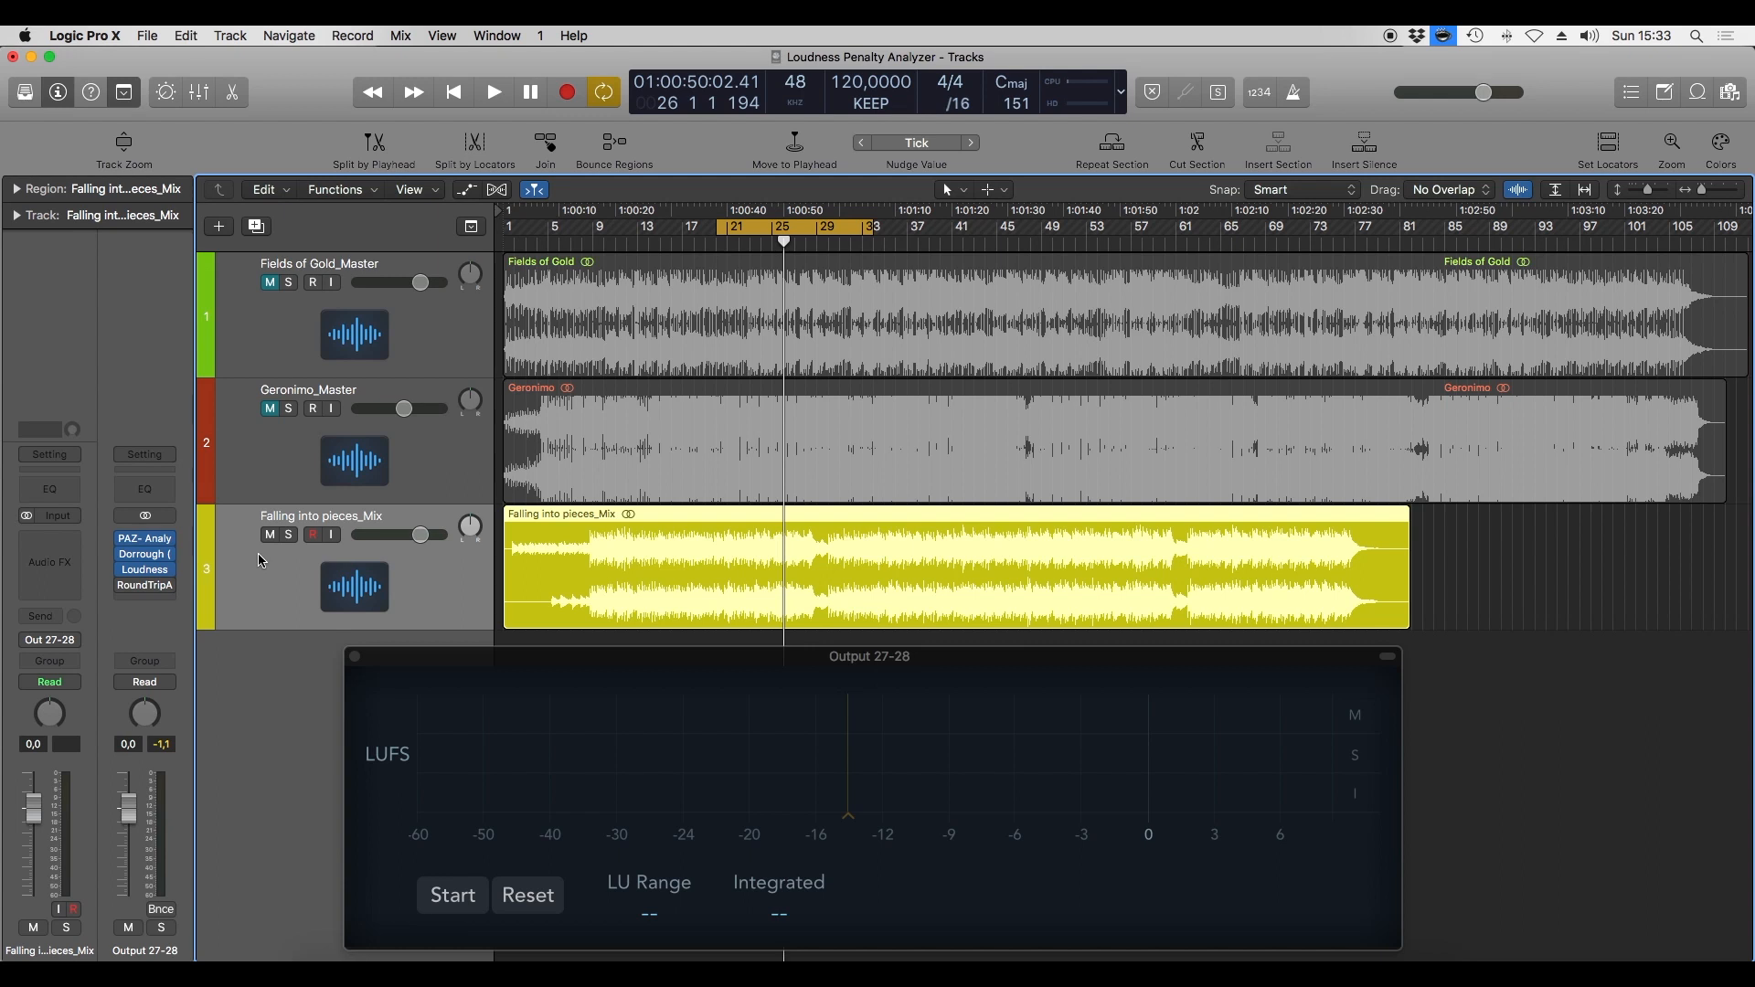
{"action": "key", "text": "space"}
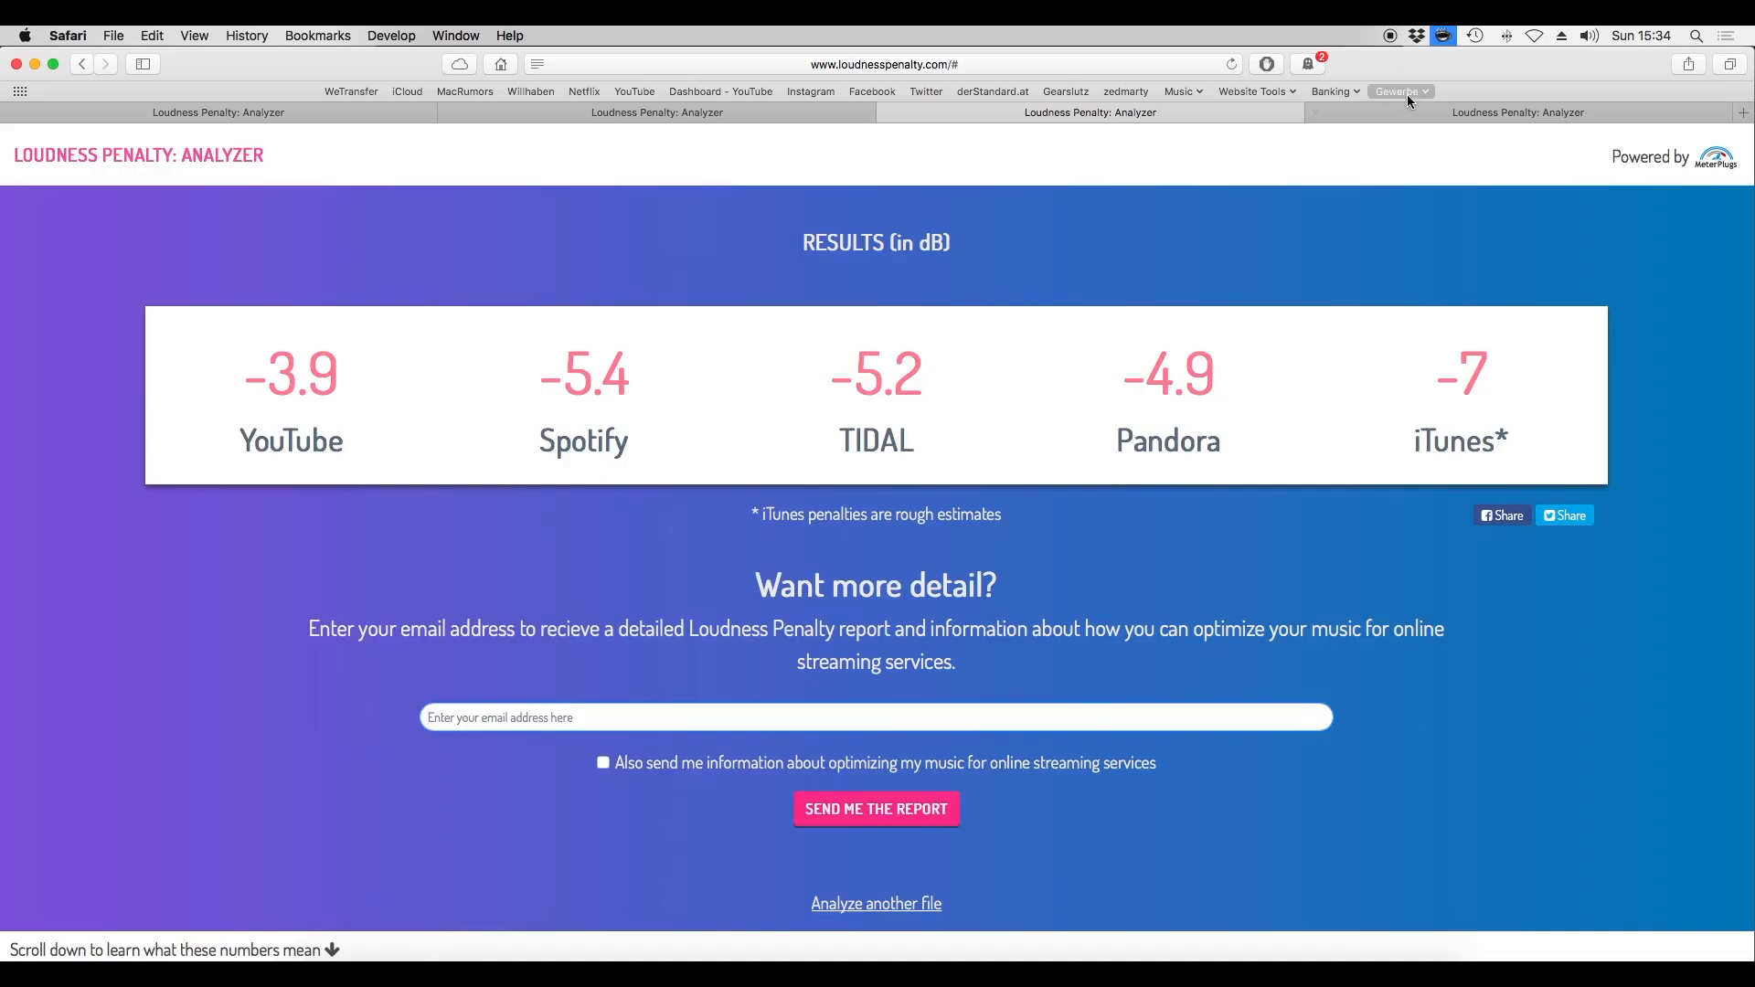
{"action": "left_click", "coordinate": [1405, 115]}
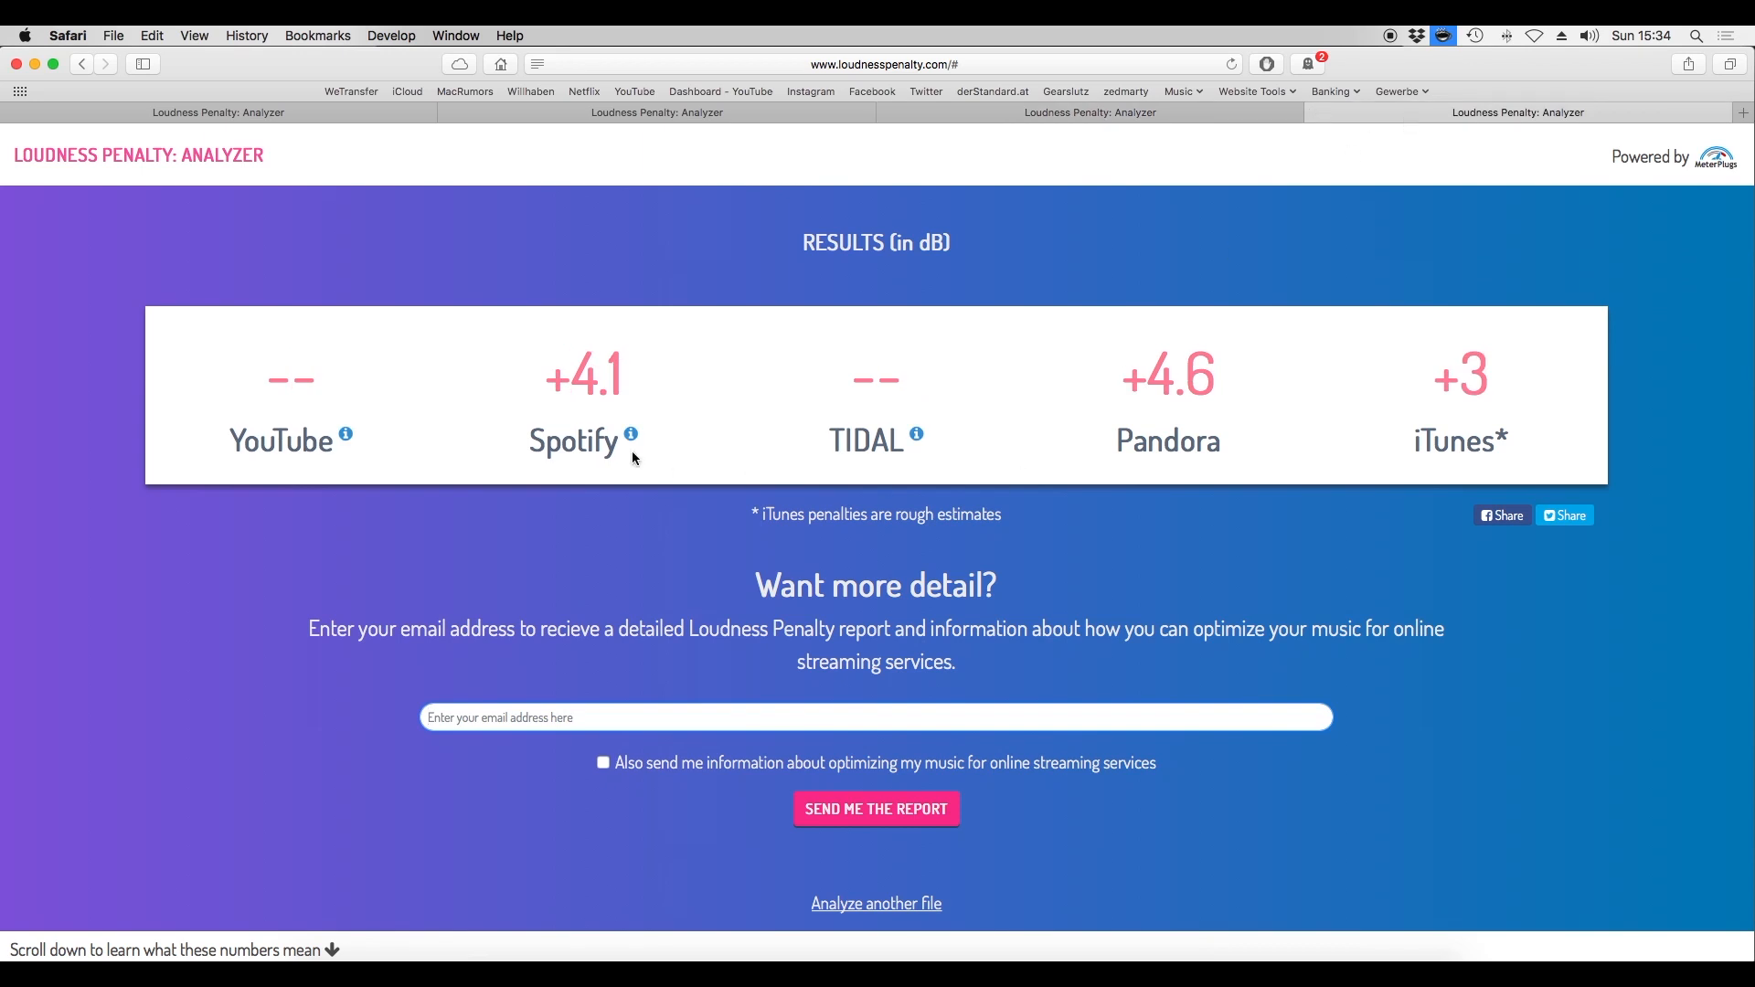